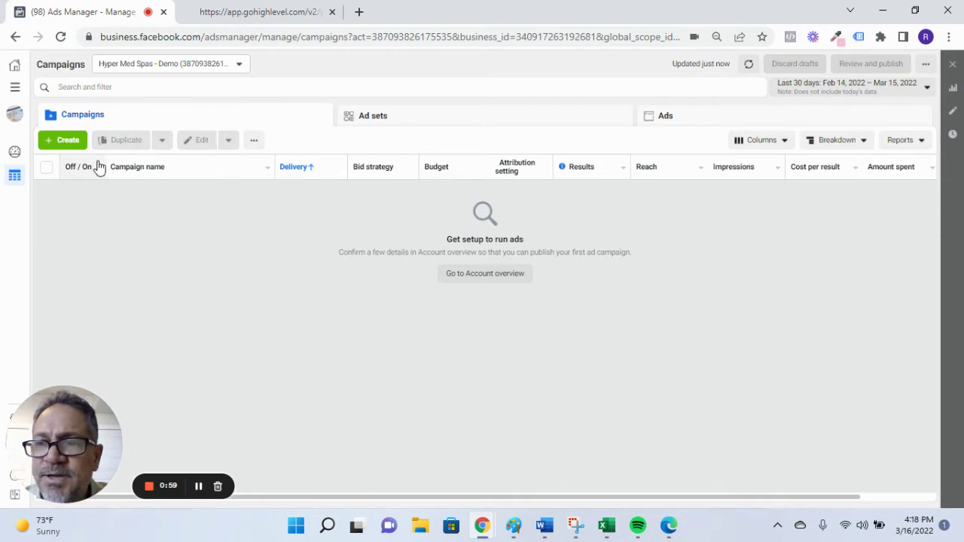
Create a new campaign with the Conversions objective
click(65, 147)
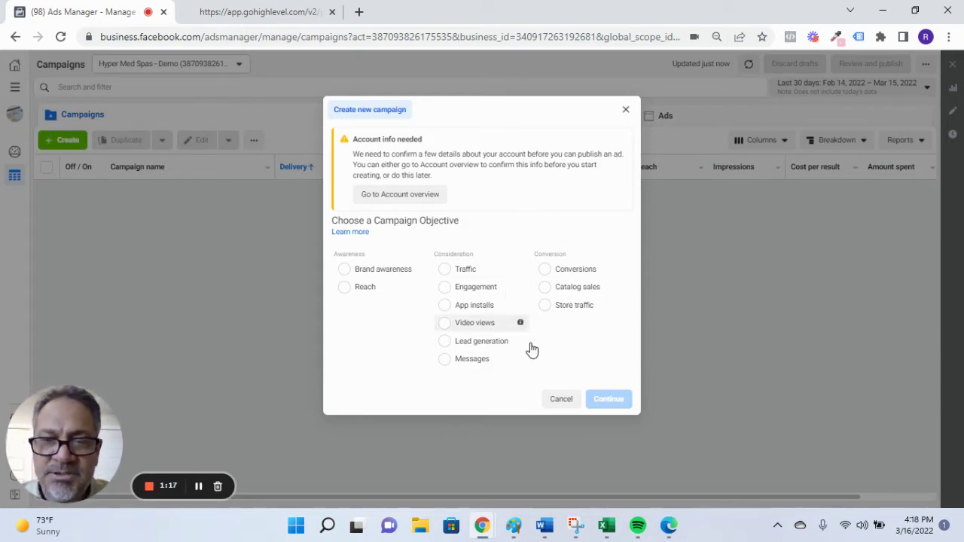
click(544, 271)
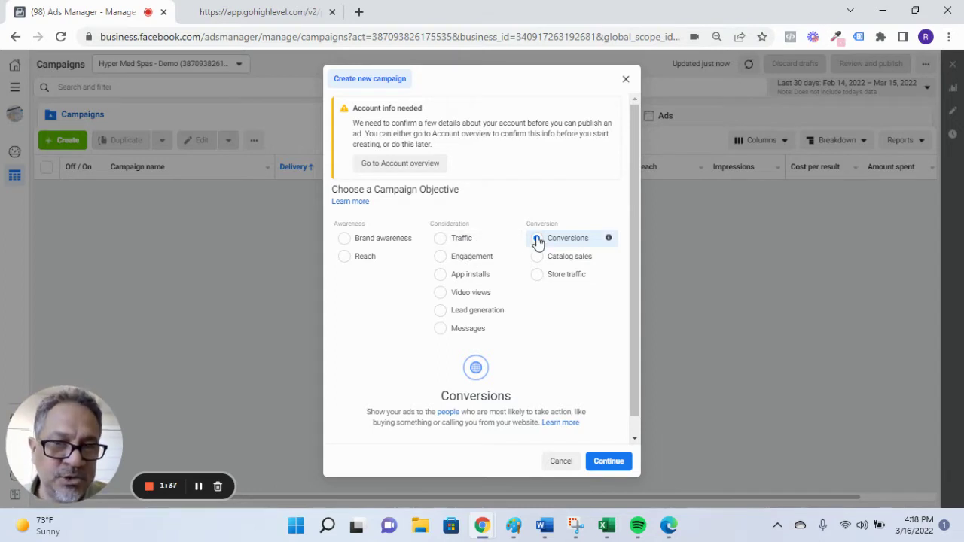
click(616, 462)
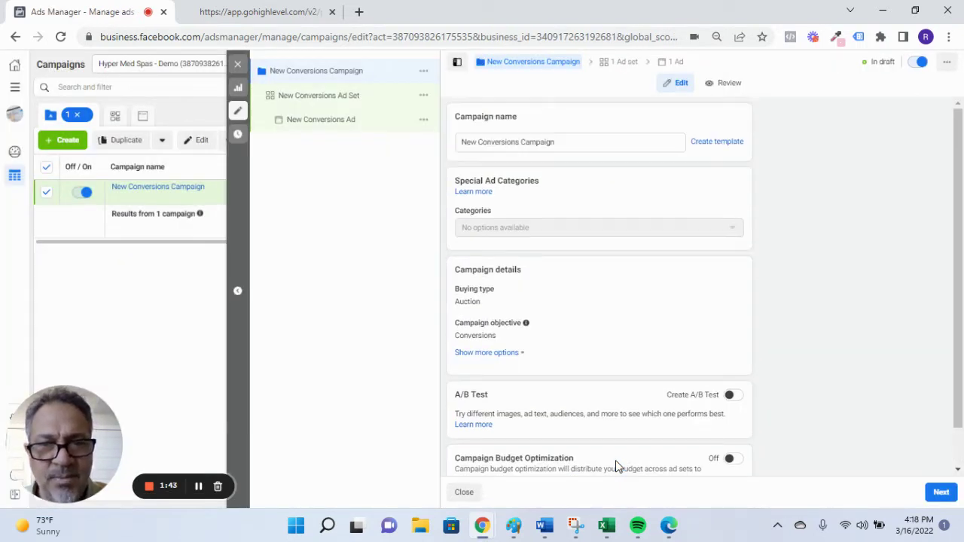
Rename the campaign to Botox
drag(565, 142, 416, 160)
text(Botox)
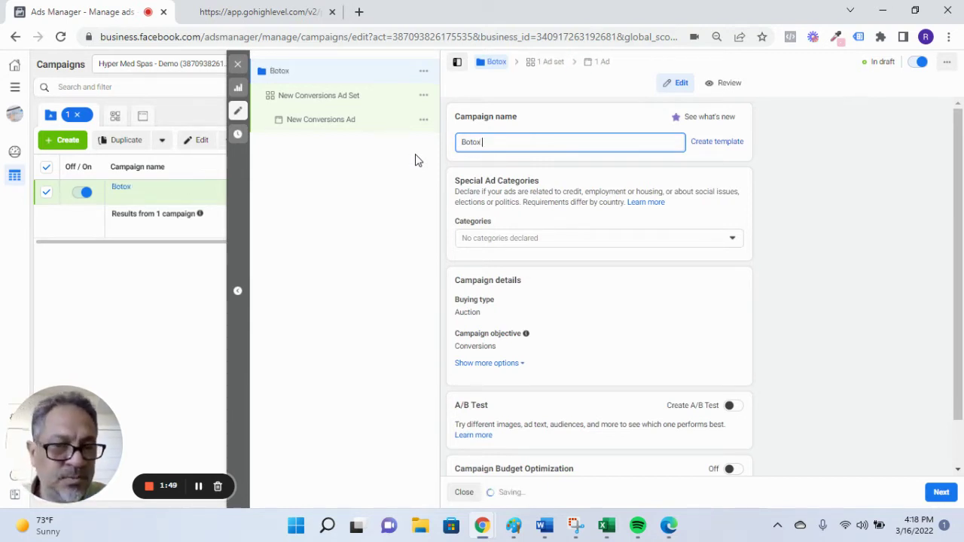
Check the special ad category options without declaring any, and continue to the ad set with Campaign Budget Optimization off
scroll(811, 185, down, 1)
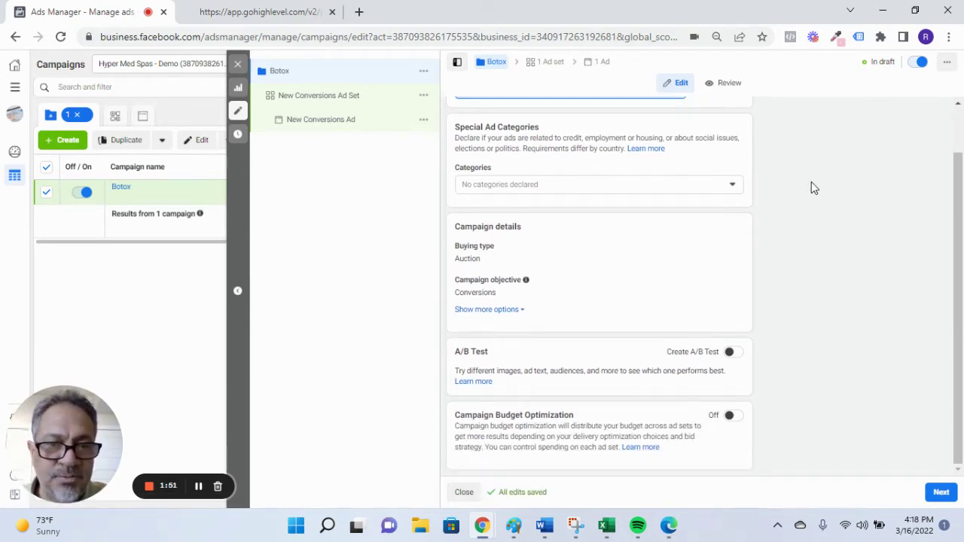
scroll(817, 260, up, 1)
scroll(817, 261, down, 1)
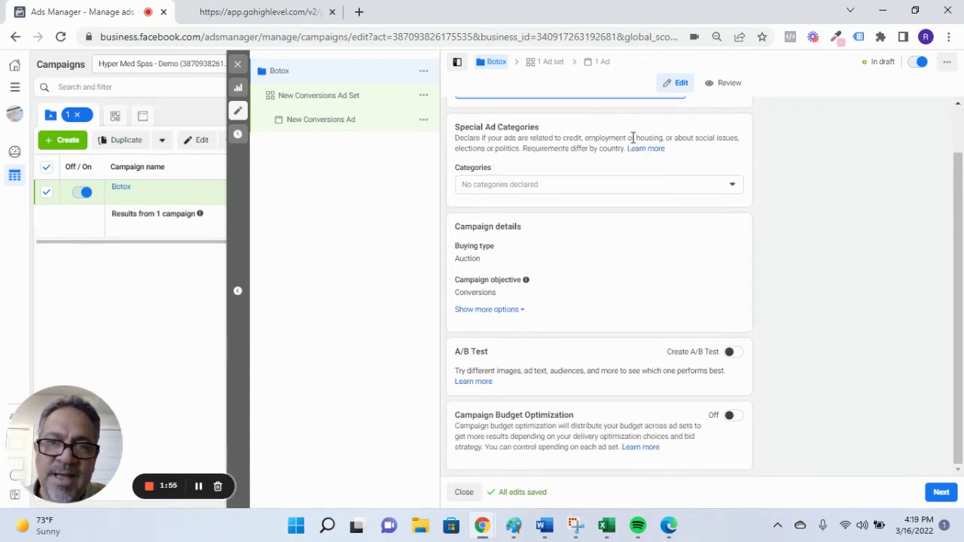
click(603, 190)
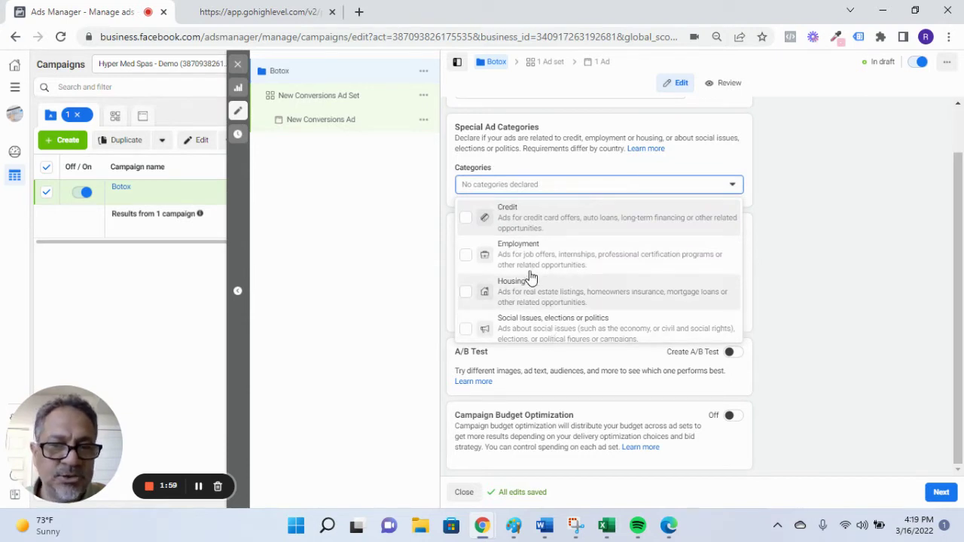
click(778, 154)
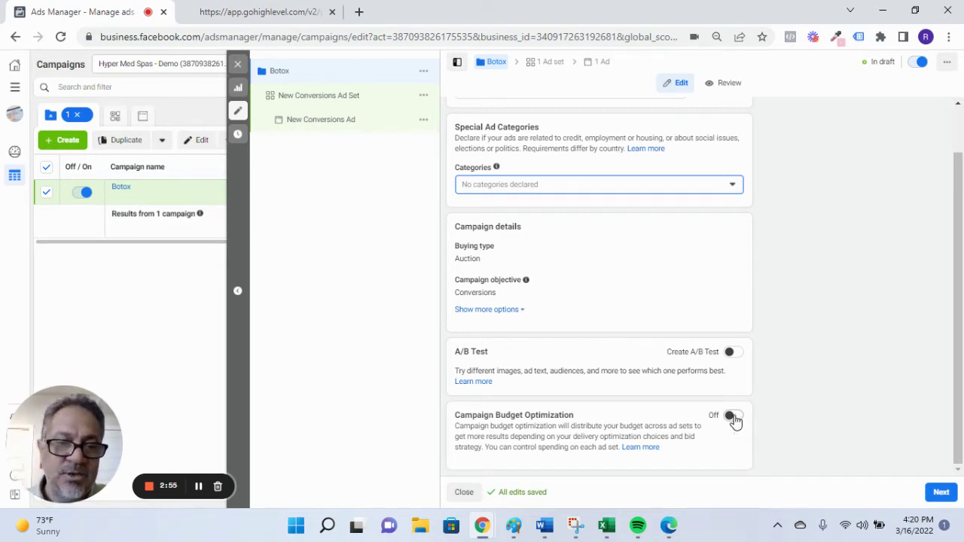
click(735, 422)
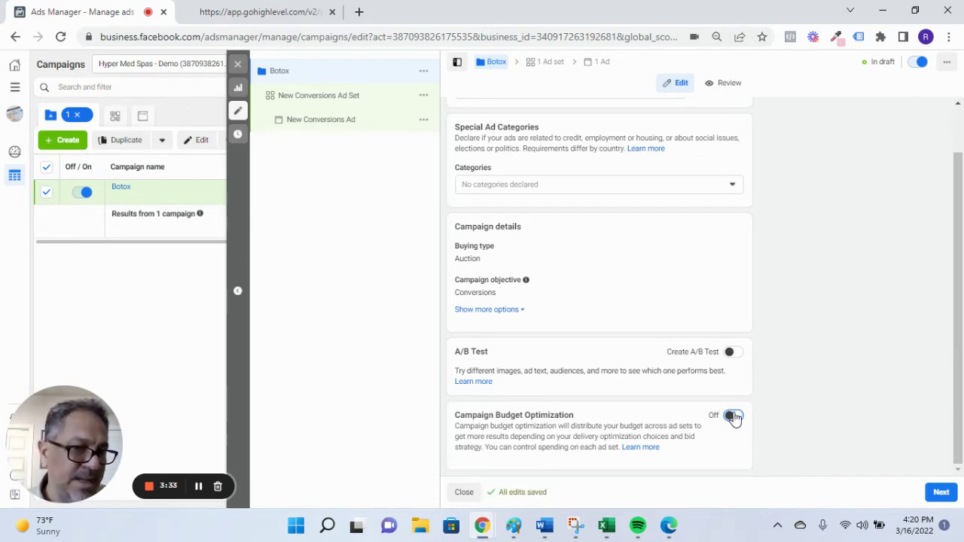
click(934, 494)
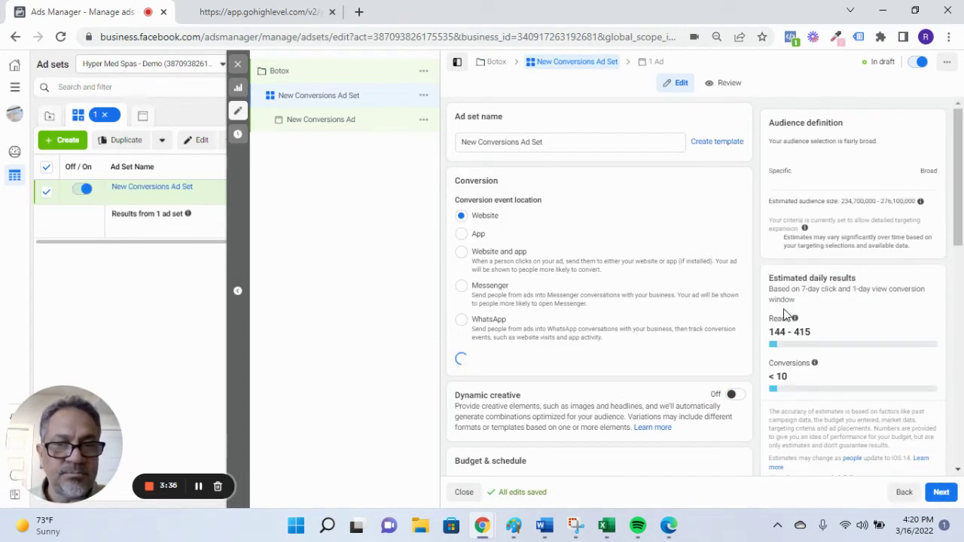
Rename the ad set to Botox 5 Miles
scroll(616, 301, down, 3)
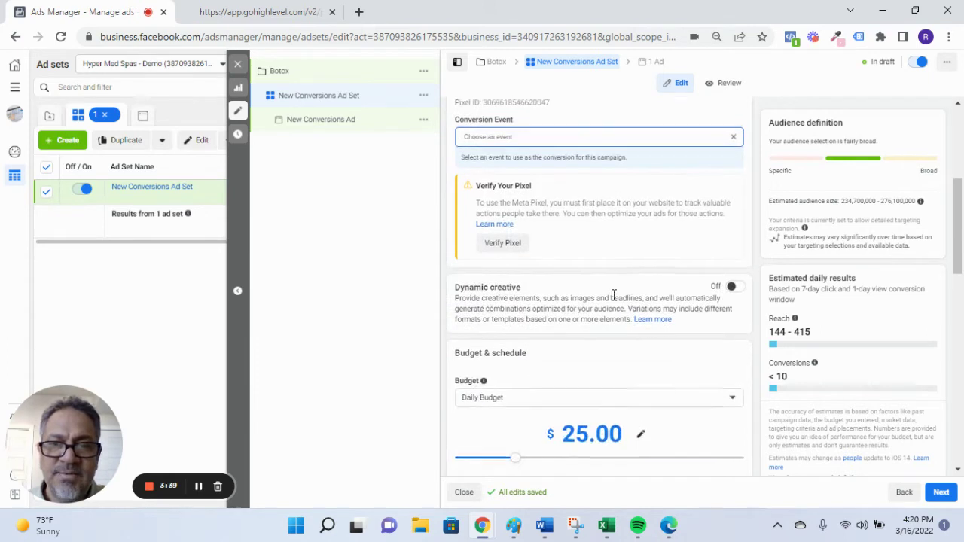
scroll(615, 294, up, 3)
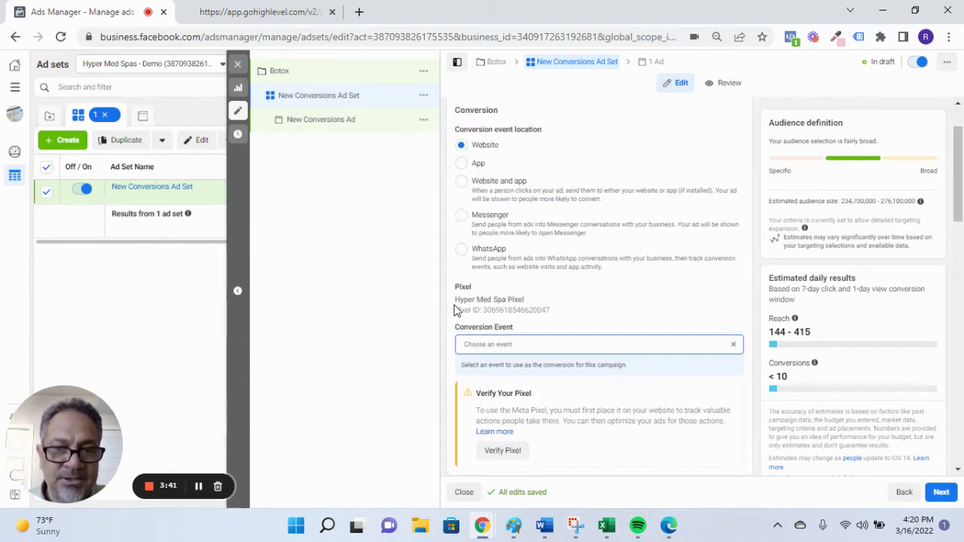
scroll(595, 299, down, 2)
scroll(631, 239, up, 3)
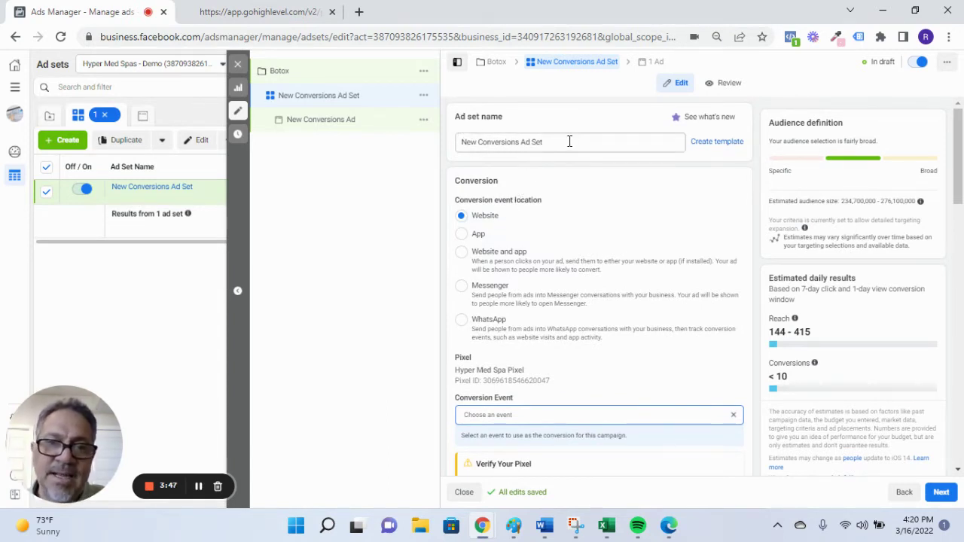
drag(568, 143, 415, 153)
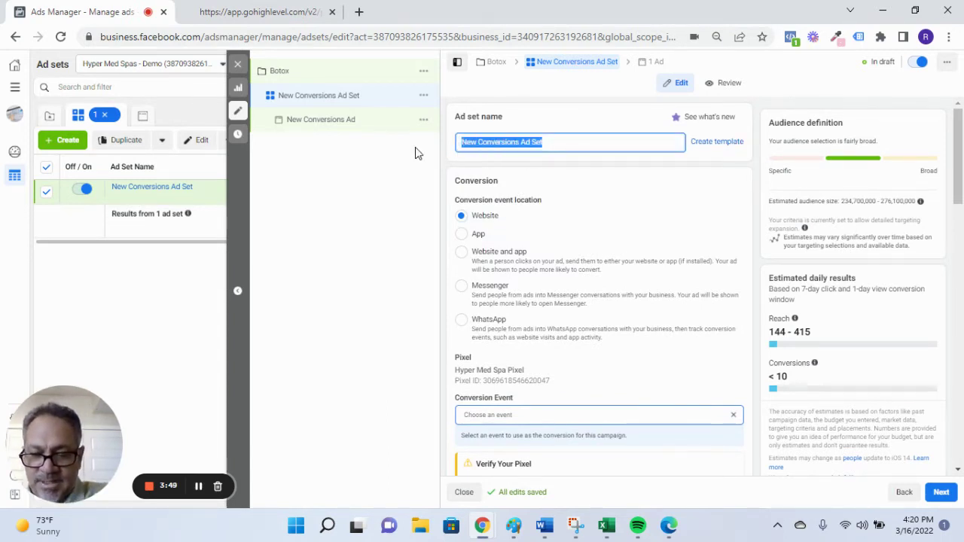
text(Beuty)
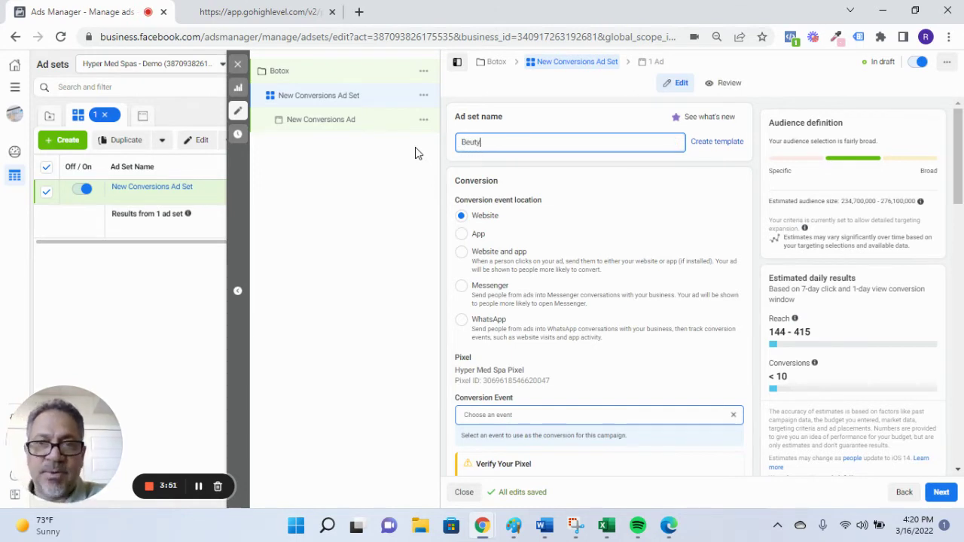
key(BackSpace)
key(BackSpace)
key(BackSpace)
key(BackSpace)
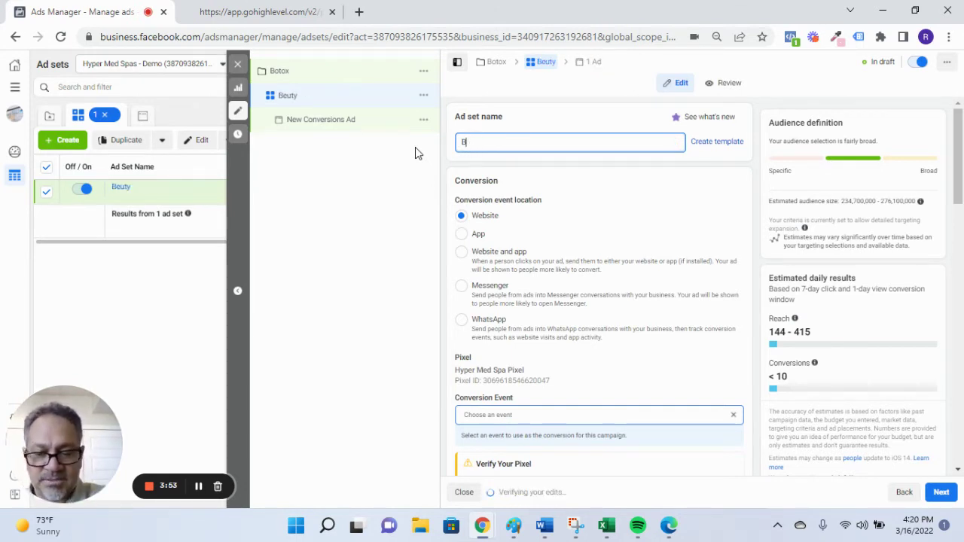
text(otox )
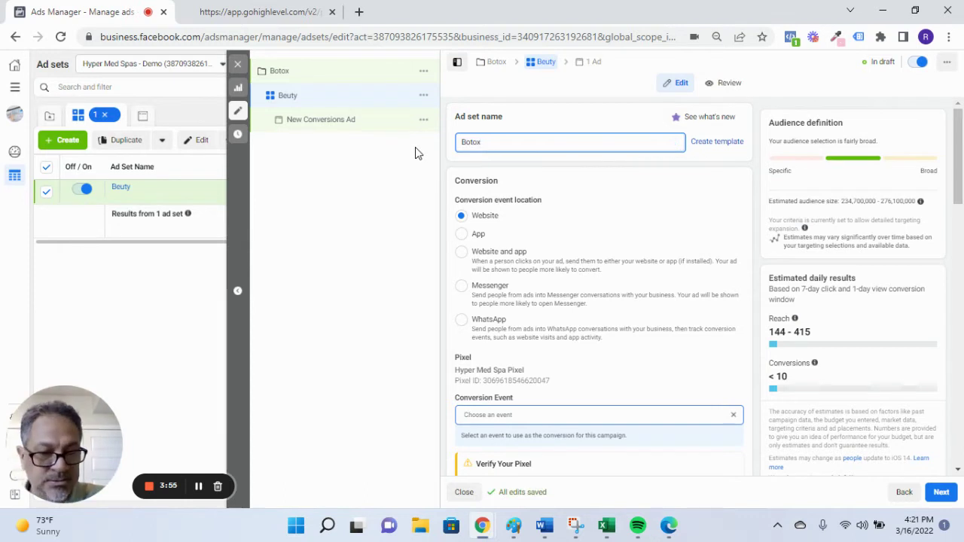
text(5 mile)
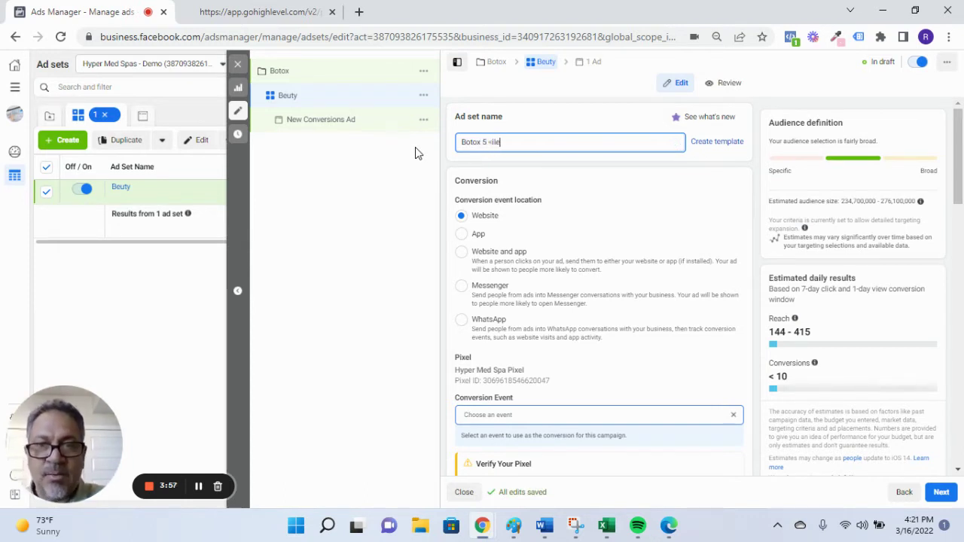
key(BackSpace)
key(BackSpace)
key(BackSpace)
key(BackSpace)
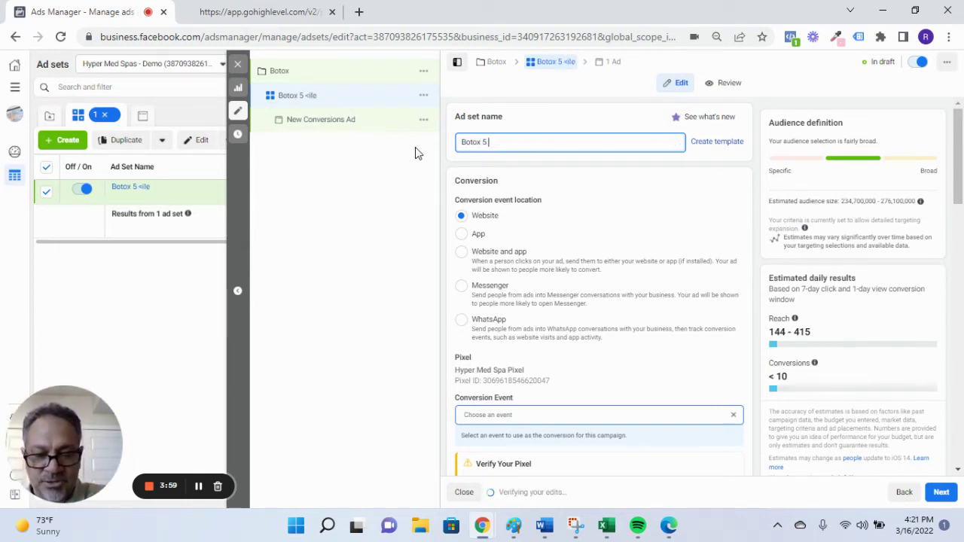
text(Miles)
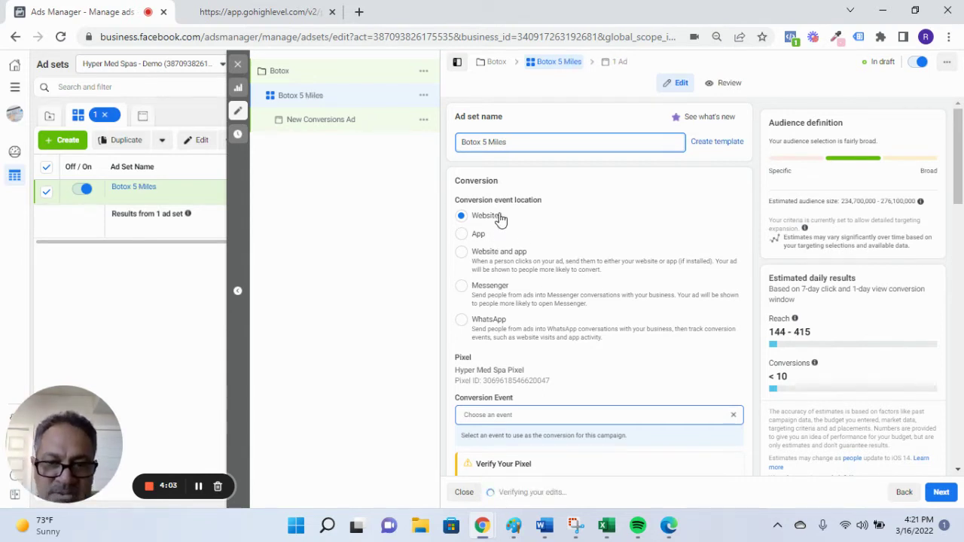
Set the ad set's pixel conversion event to Complete registration
scroll(512, 226, down, 3)
click(537, 203)
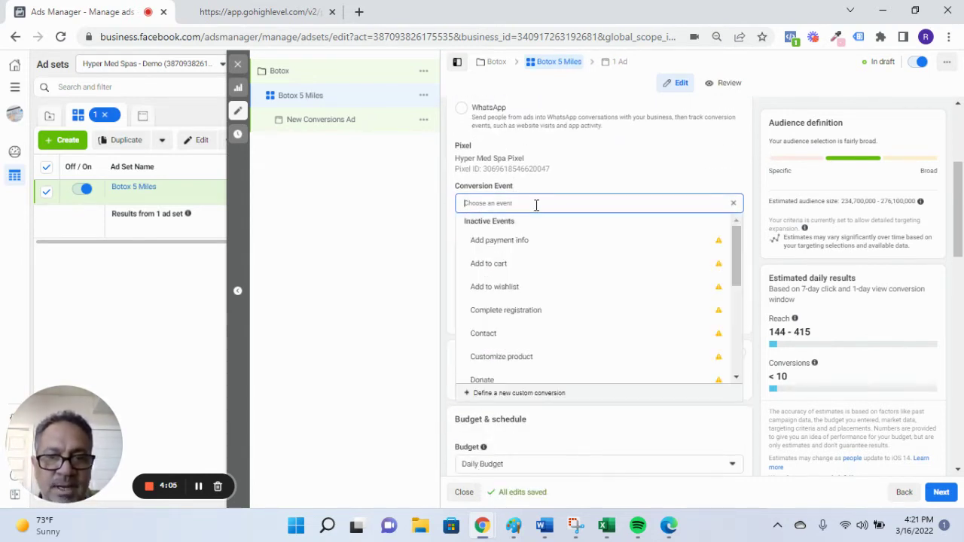
click(535, 317)
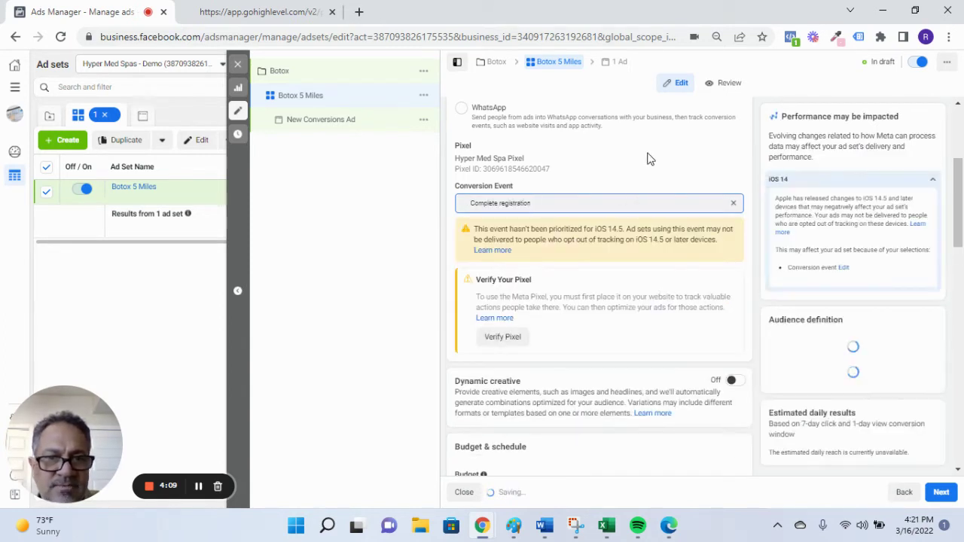
Set the ad set's daily budget to $20.00
scroll(613, 299, down, 3)
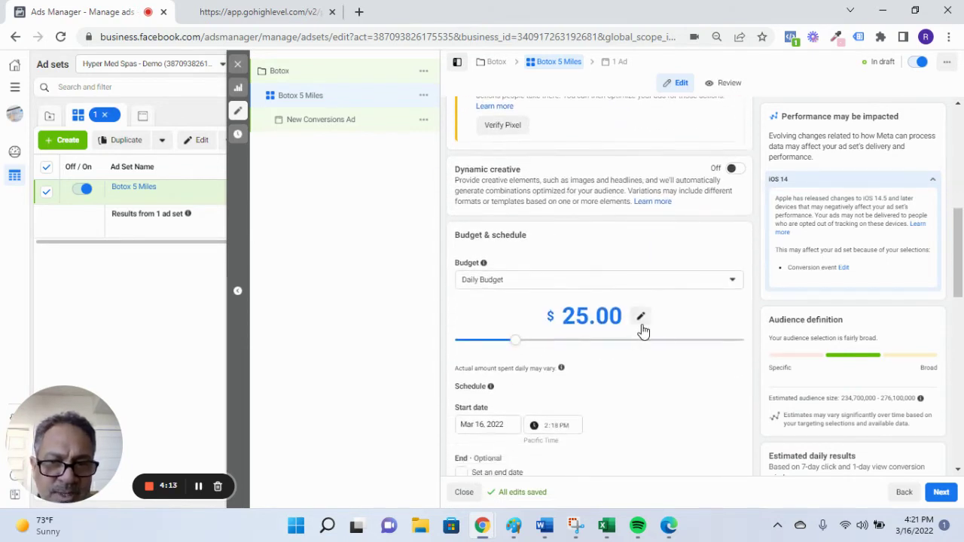
scroll(596, 339, down, 2)
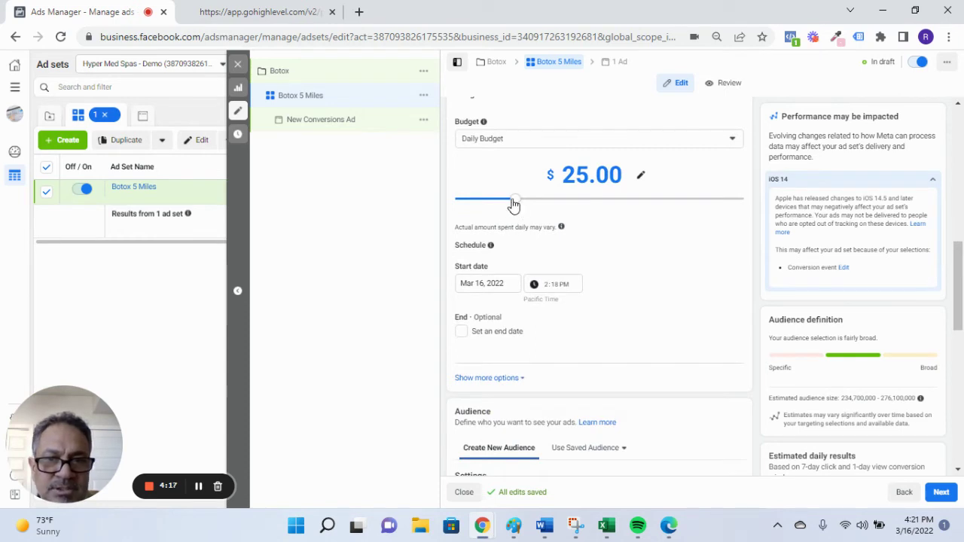
mouse_move(514, 205)
mouse_down()
mouse_move(484, 210)
mouse_move(501, 215)
mouse_up()
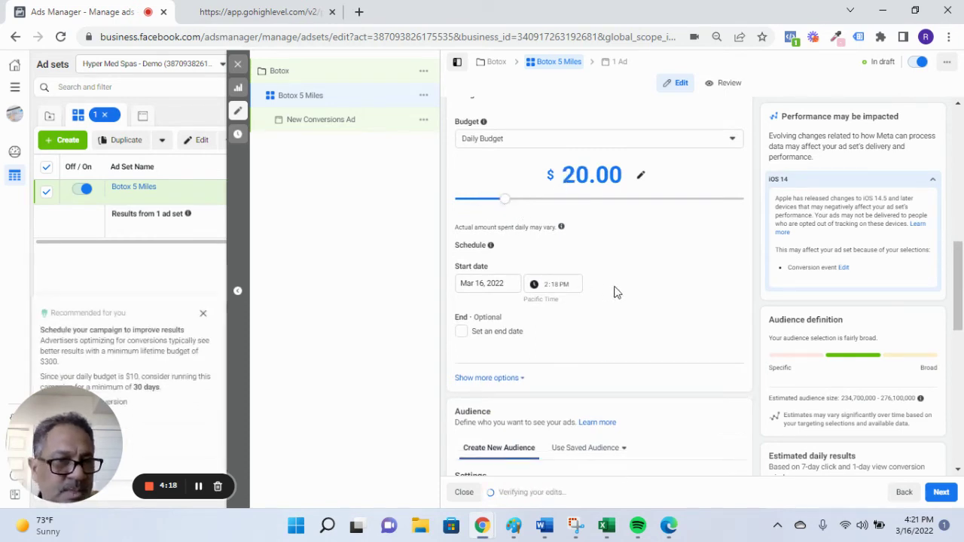
Apply the saved audience Botox - 5 Miles to the ad set
scroll(651, 296, down, 4)
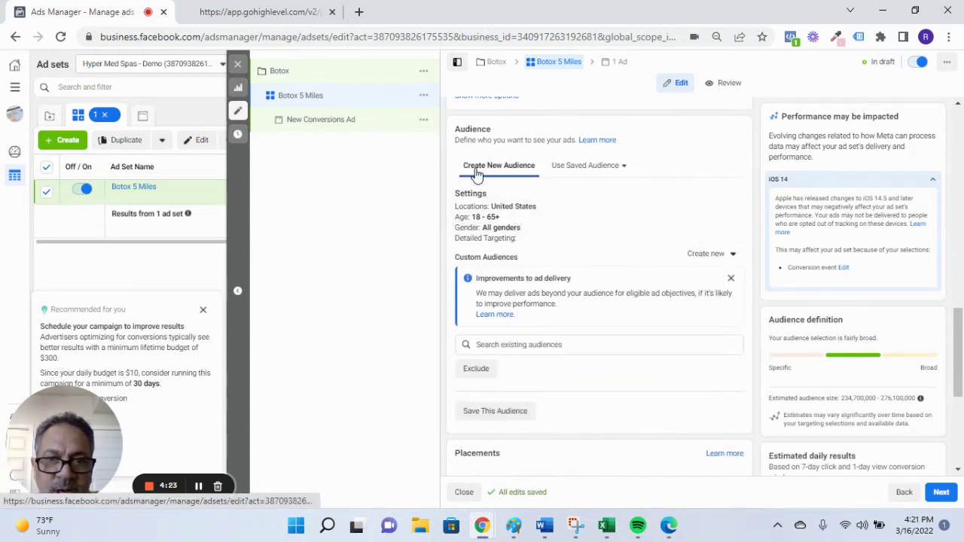
click(603, 168)
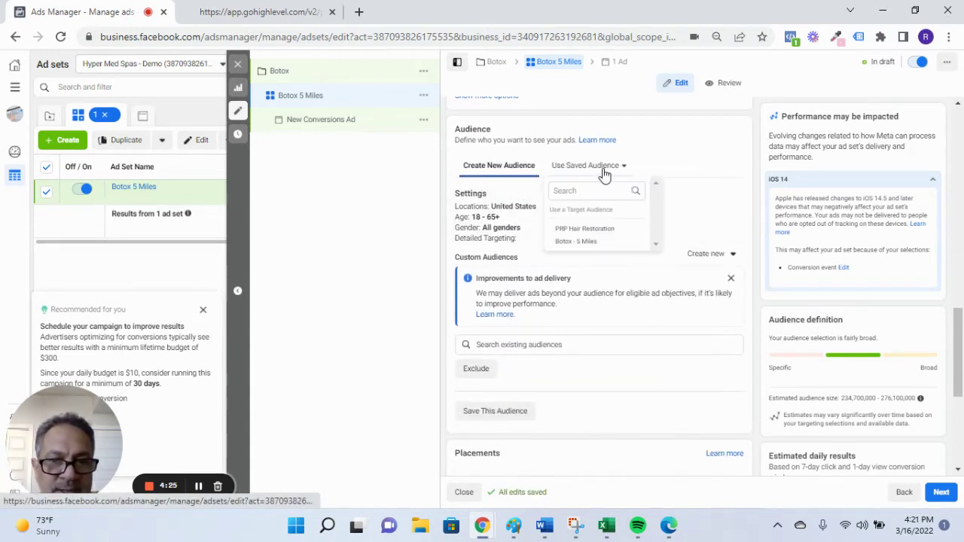
mouse_move(586, 232)
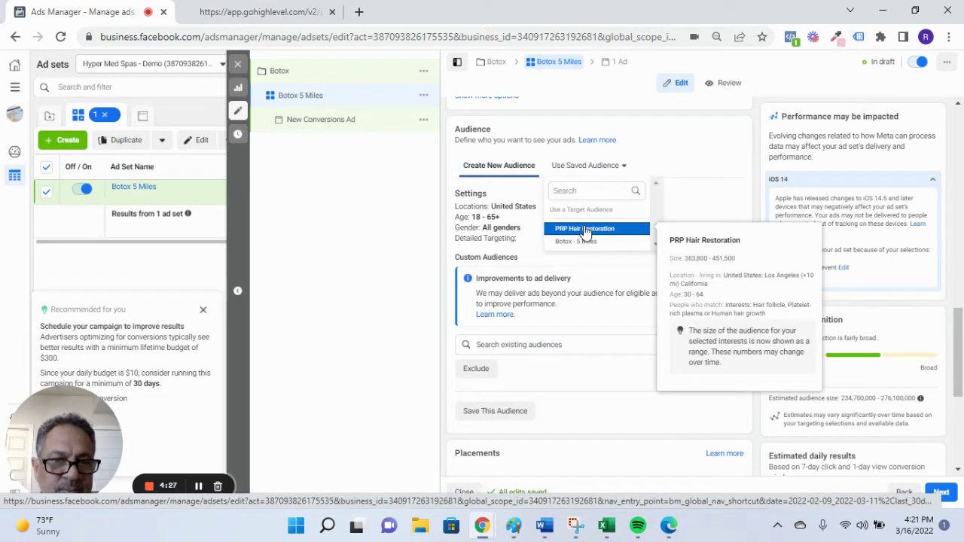
mouse_move(575, 252)
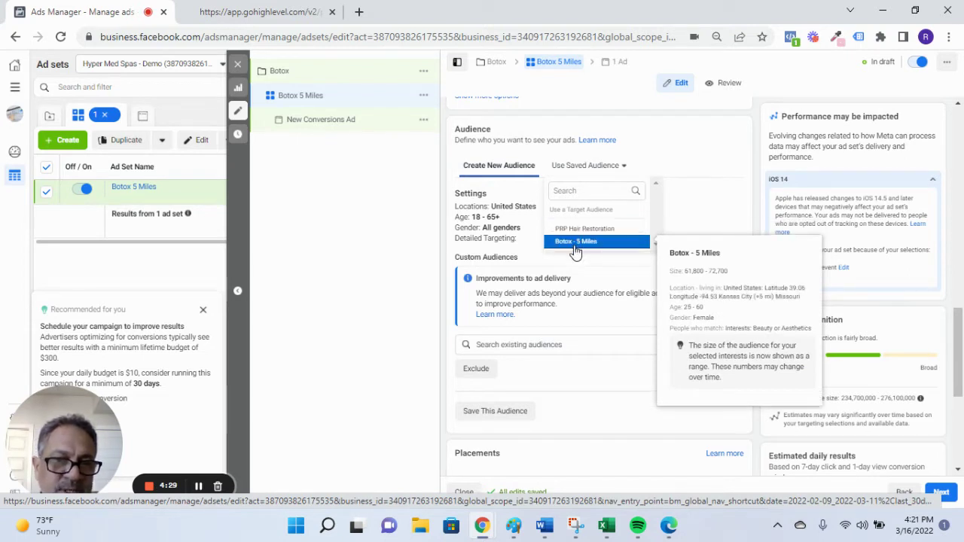
click(576, 243)
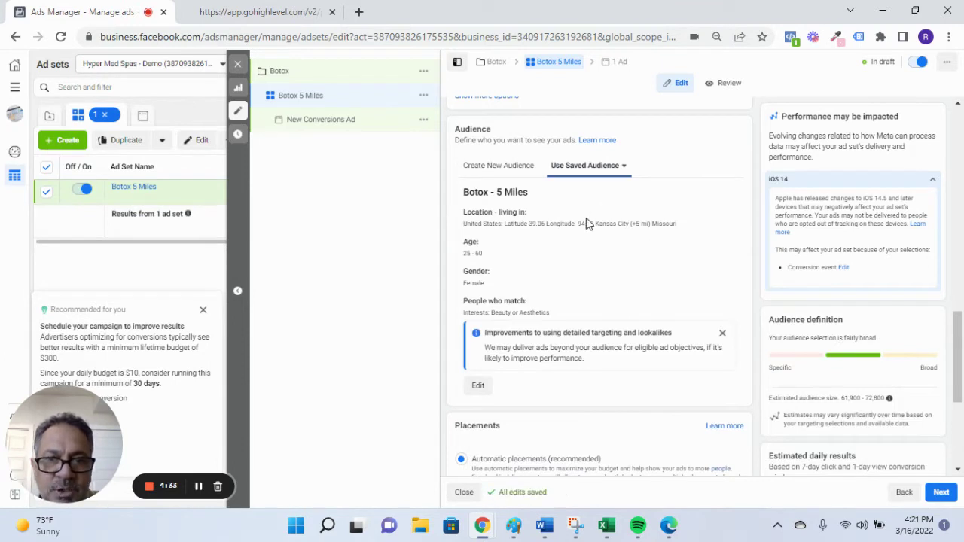
Review the applied saved audience and dismiss its notice about improvements to detailed targeting and lookalikes
scroll(587, 219, down, 2)
scroll(589, 226, up, 3)
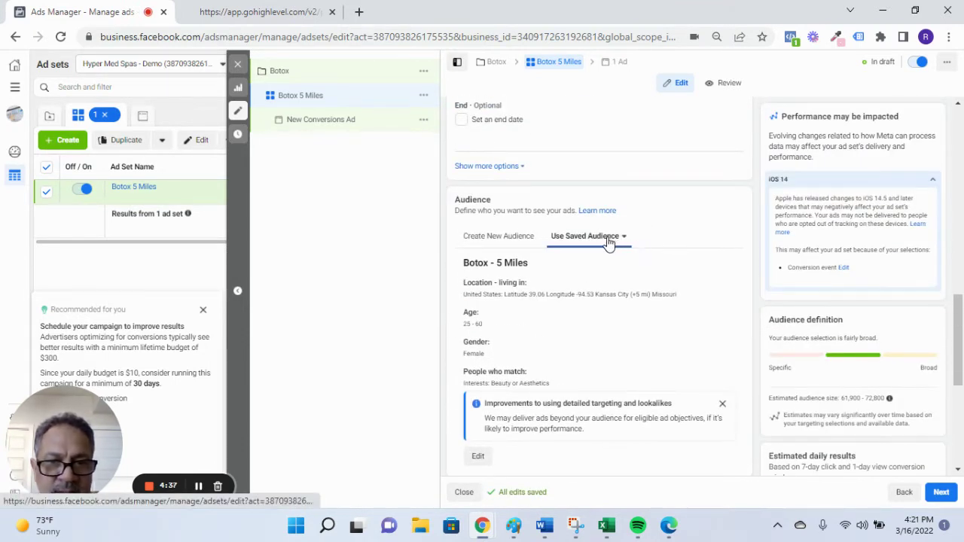
click(609, 239)
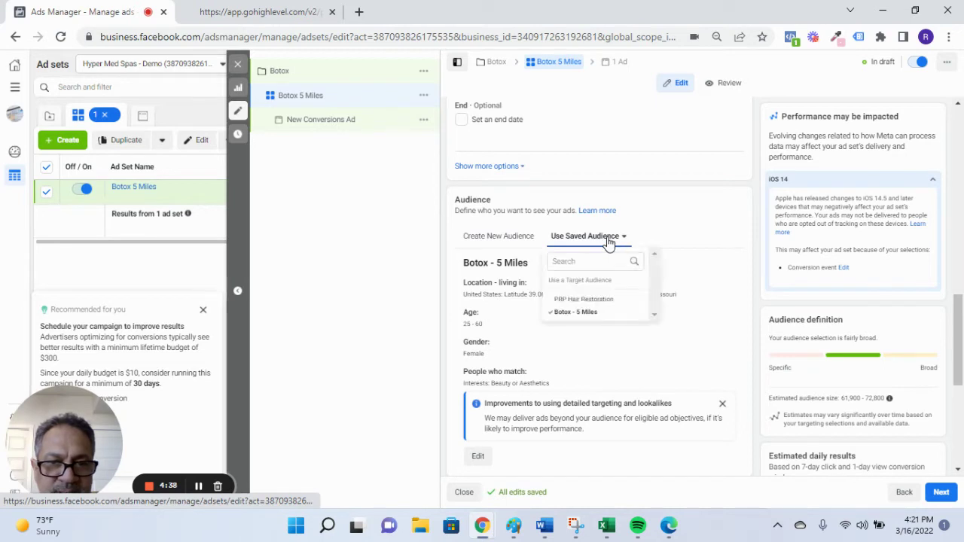
click(673, 204)
scroll(573, 294, down, 1)
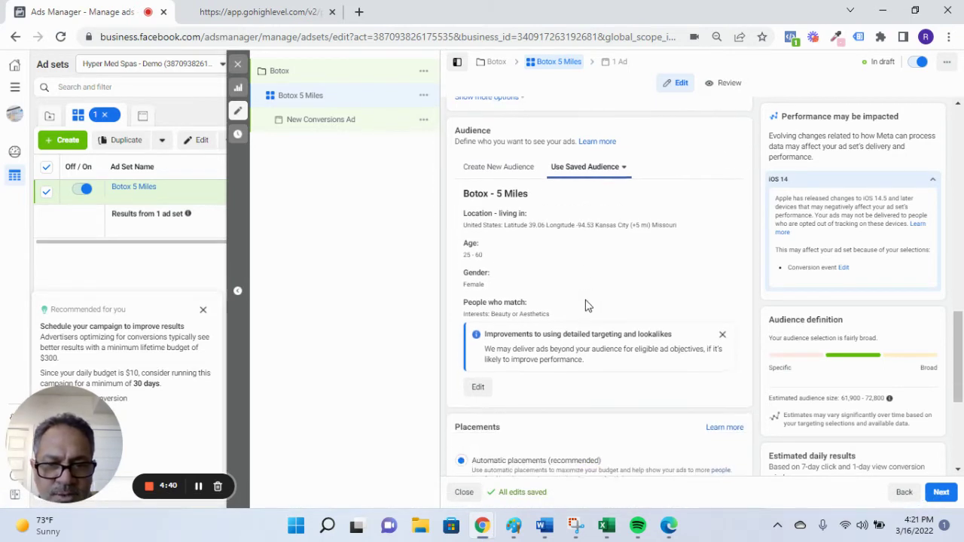
click(721, 333)
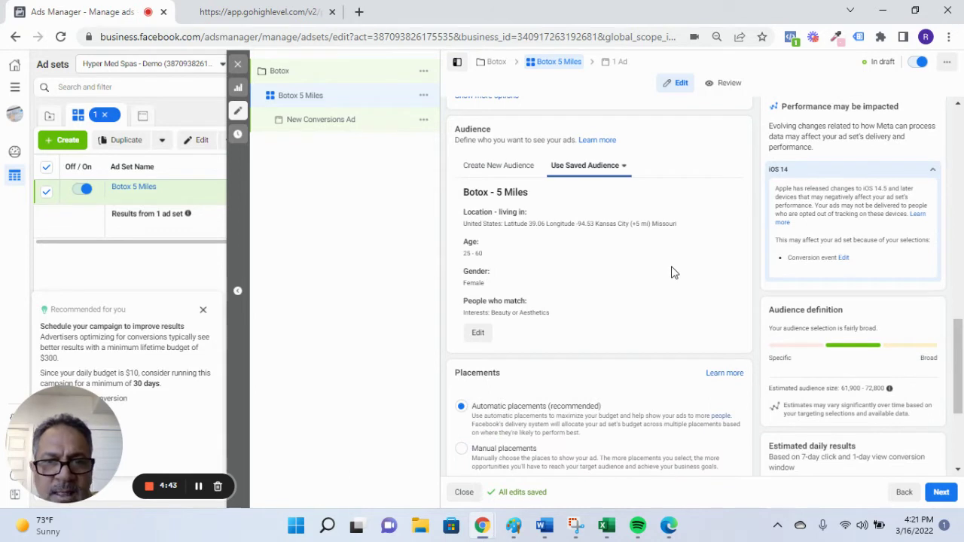
scroll(673, 272, up, 2)
scroll(486, 150, down, 2)
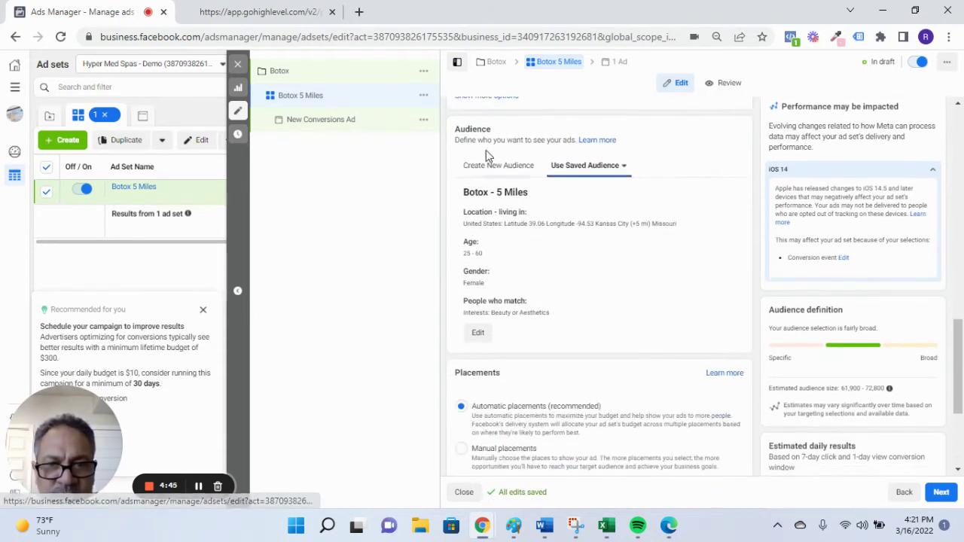
Switch the ad set to a new audience and search its existing custom audiences for "We"
click(477, 168)
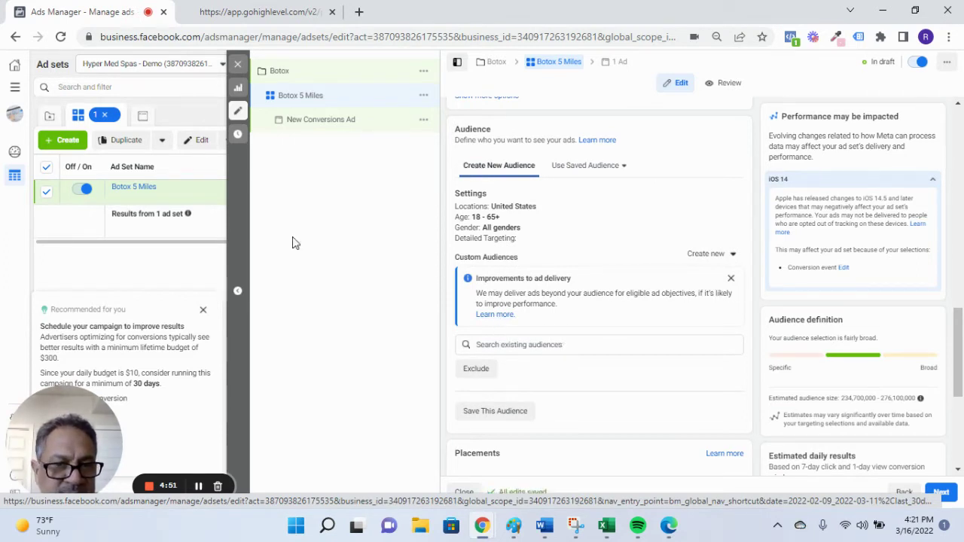
click(731, 278)
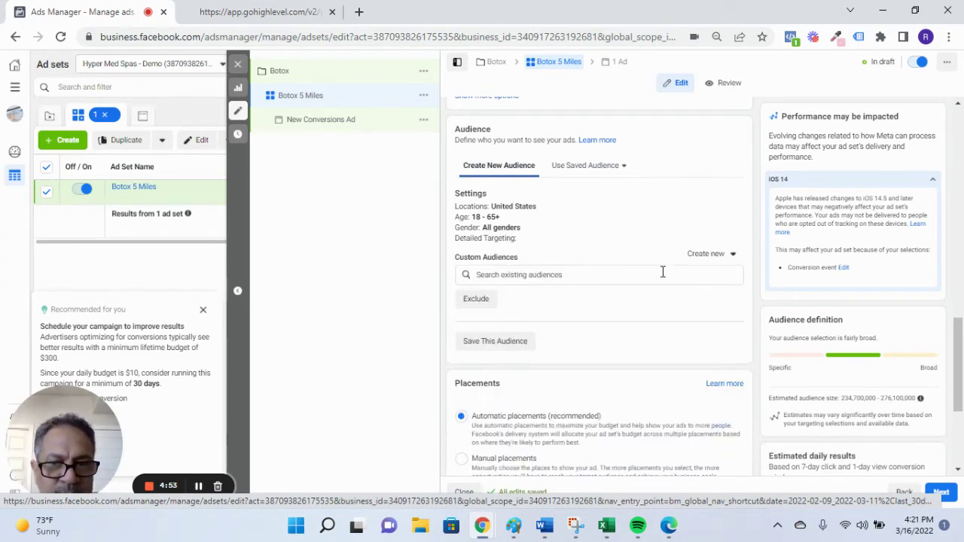
click(490, 275)
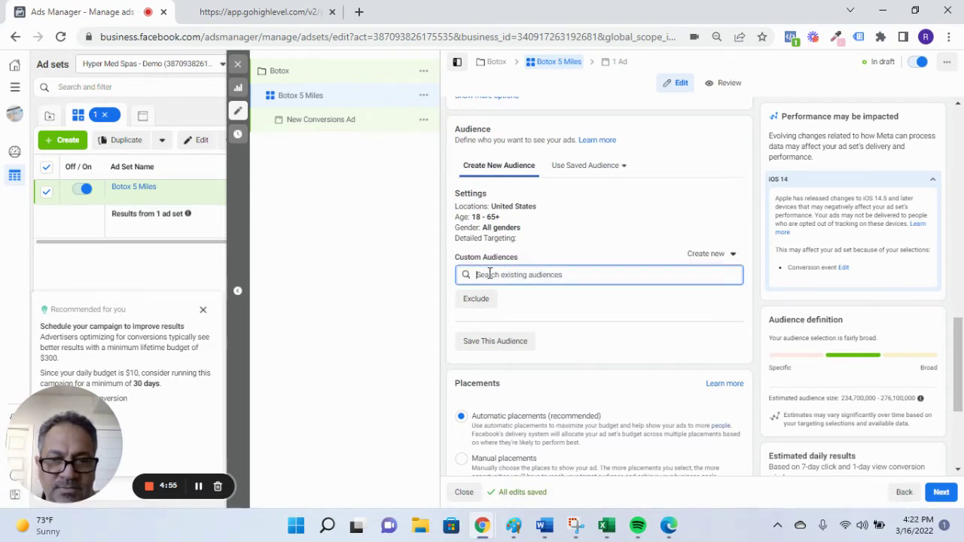
text(We)
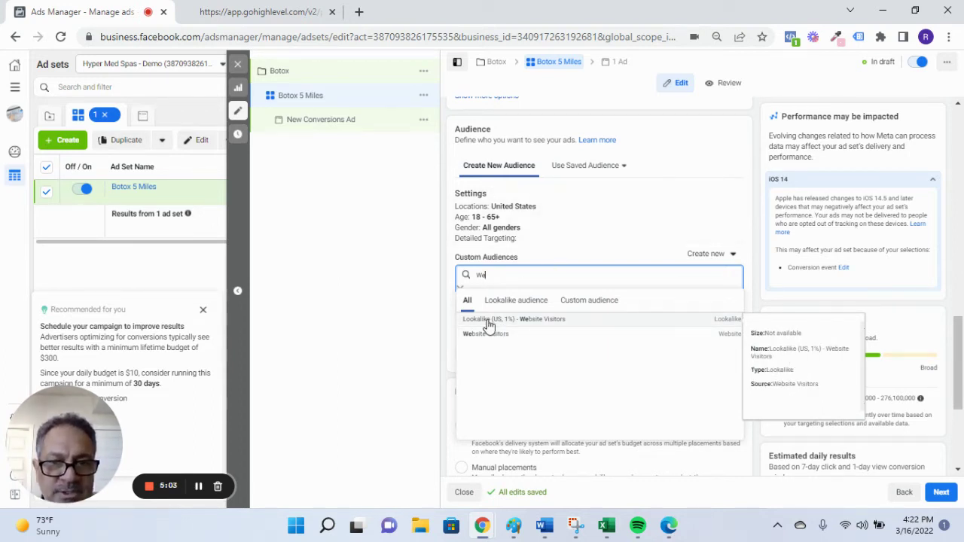
click(570, 167)
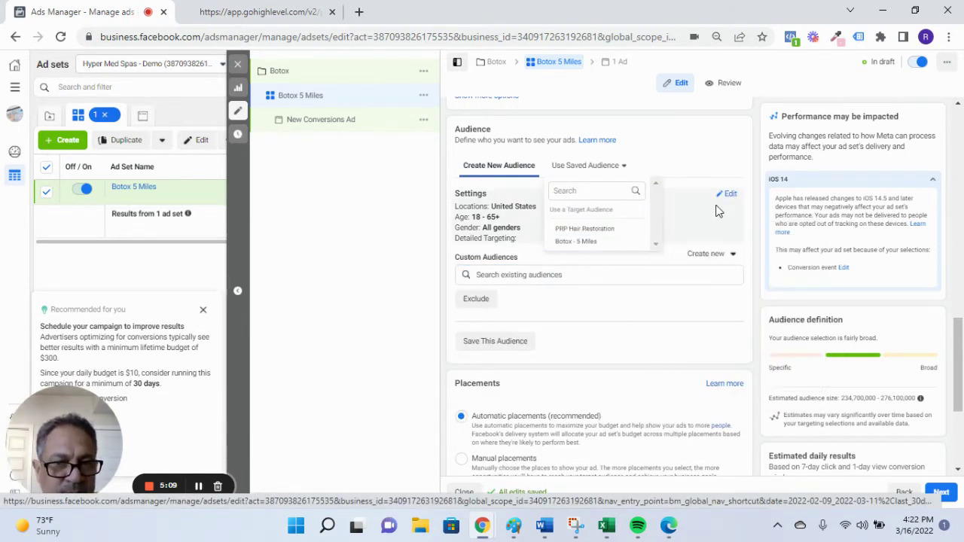
click(662, 344)
Switch the ad set to manual placements and exclude the Audience network and Messenger platforms
scroll(661, 349, down, 2)
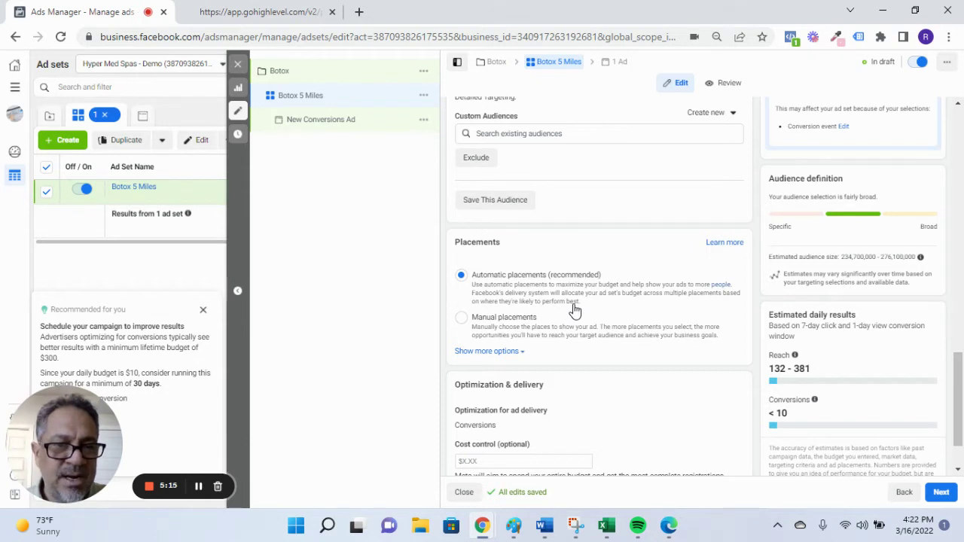
click(461, 317)
scroll(571, 328, down, 2)
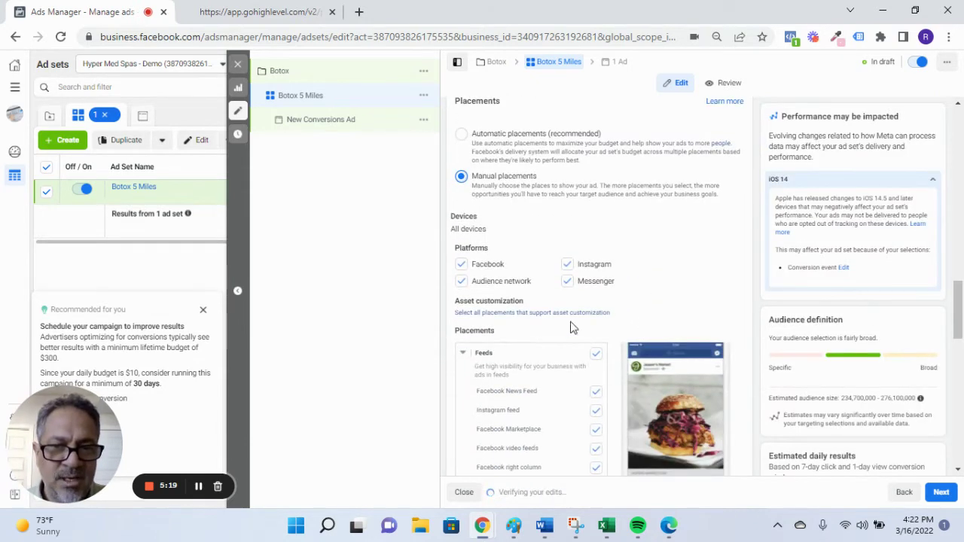
click(462, 283)
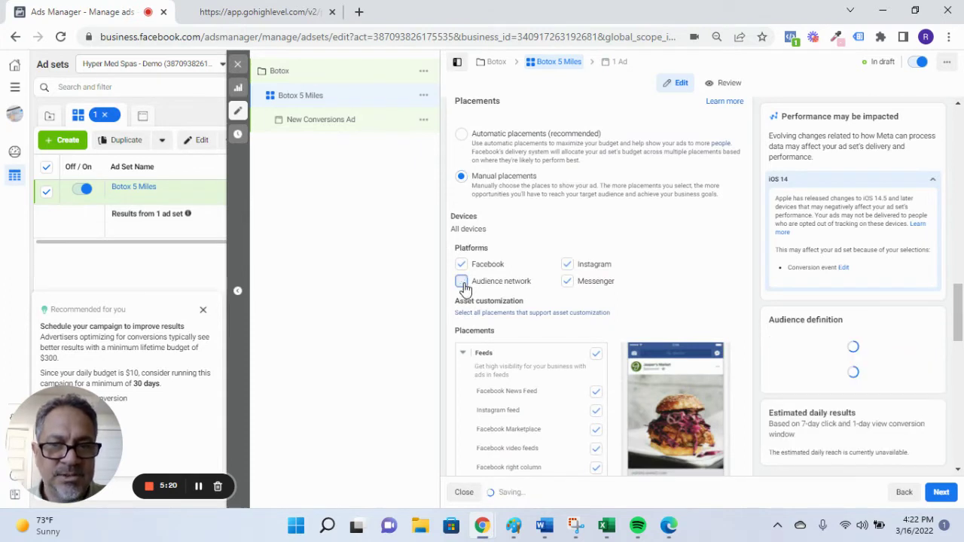
click(568, 282)
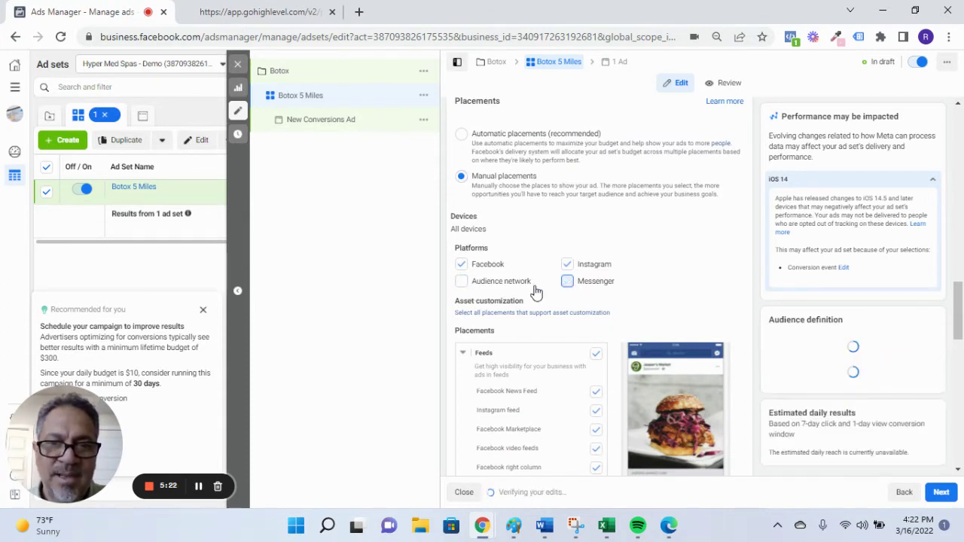
scroll(590, 313, down, 2)
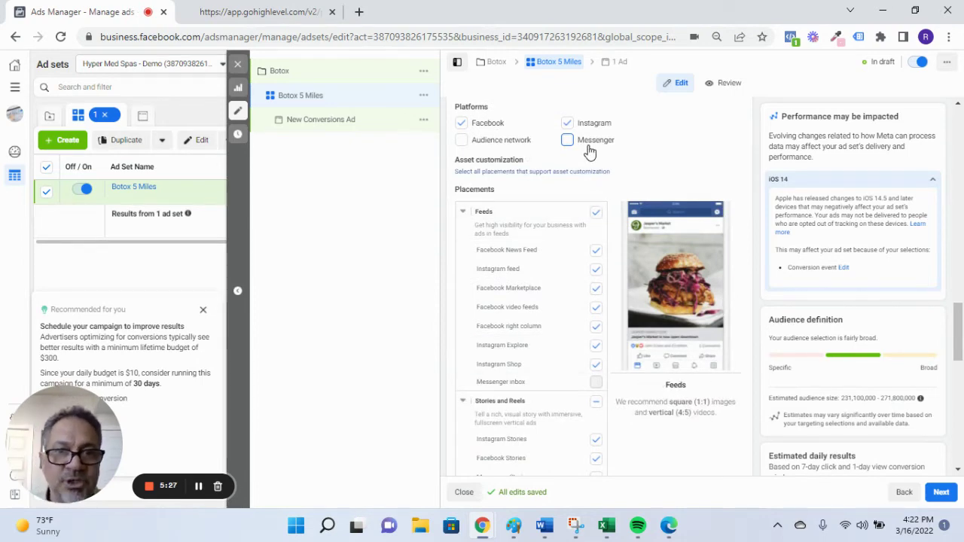
scroll(614, 366, down, 10)
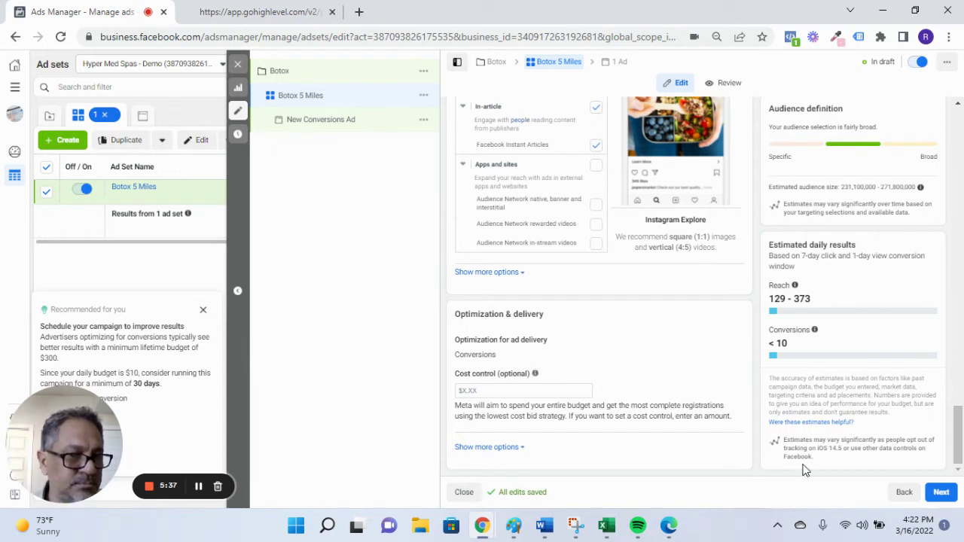
Continue to the New Conversions Ad and set its Facebook Page to Hyper Med Spas
click(941, 493)
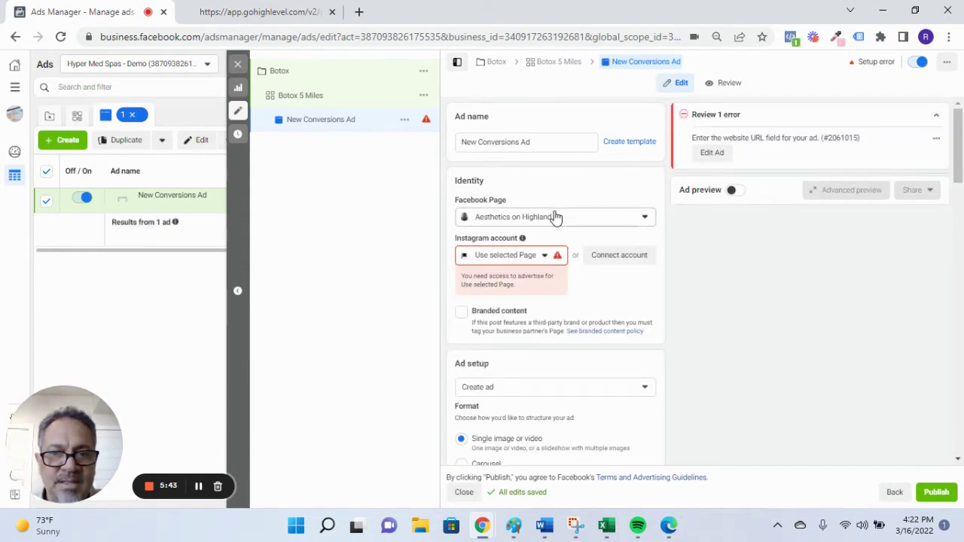
click(552, 218)
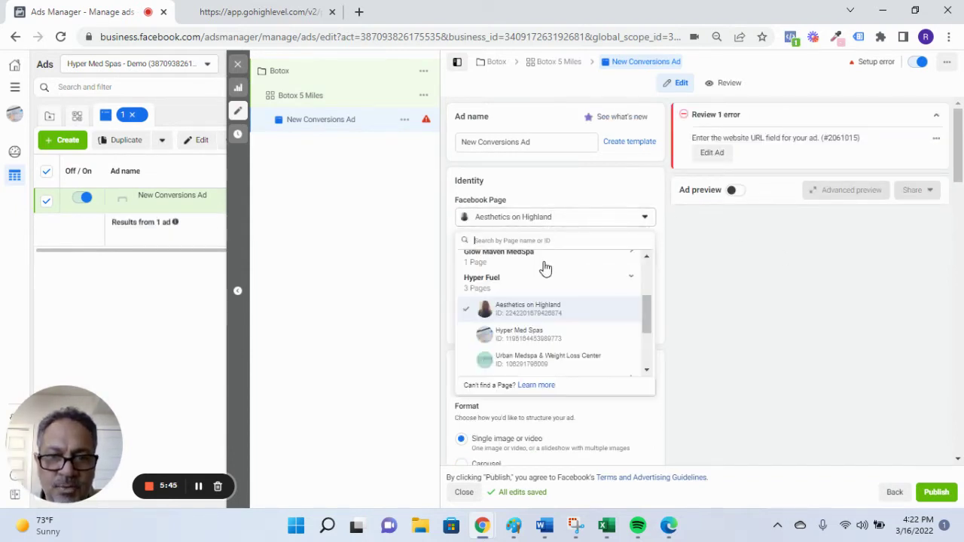
scroll(586, 357, down, 2)
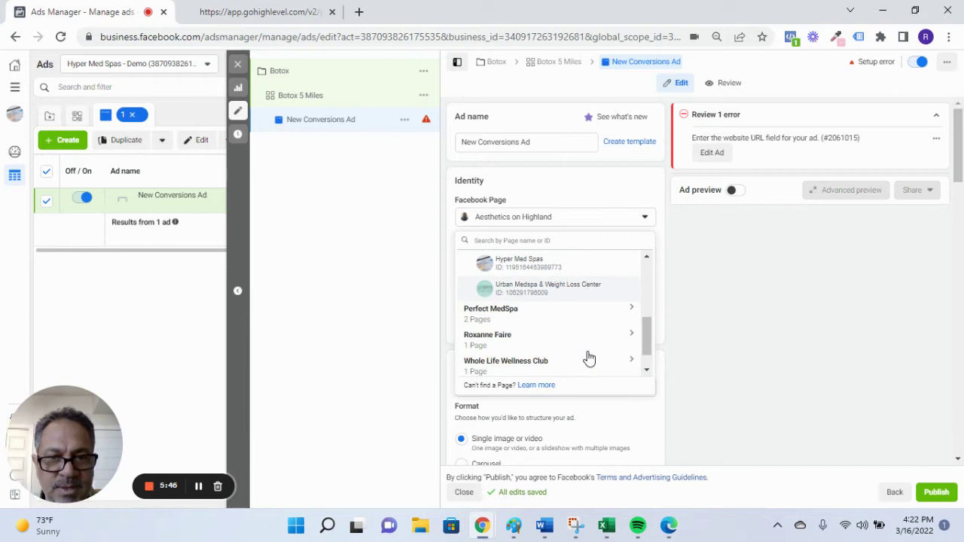
click(531, 268)
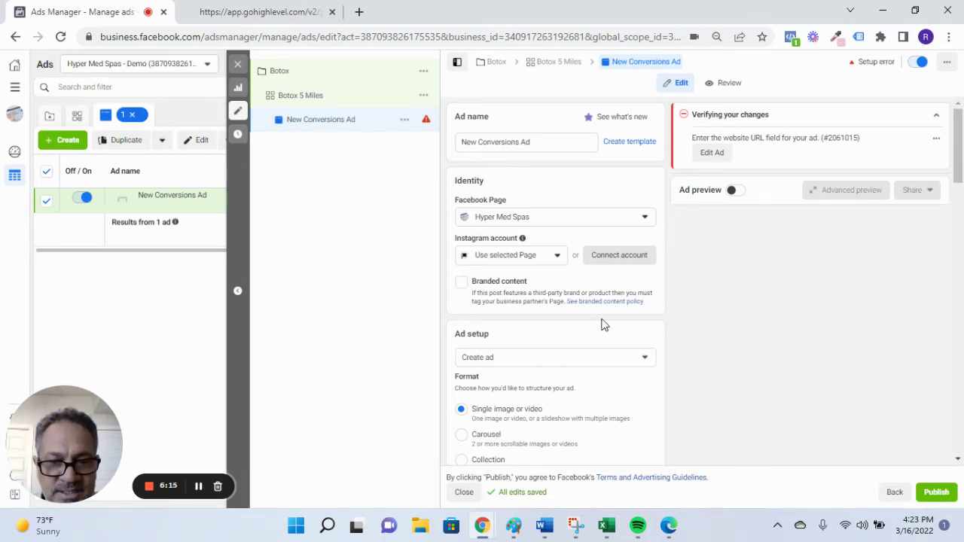
Examine the ad's identity settings, format options and creative fields
scroll(603, 326, down, 3)
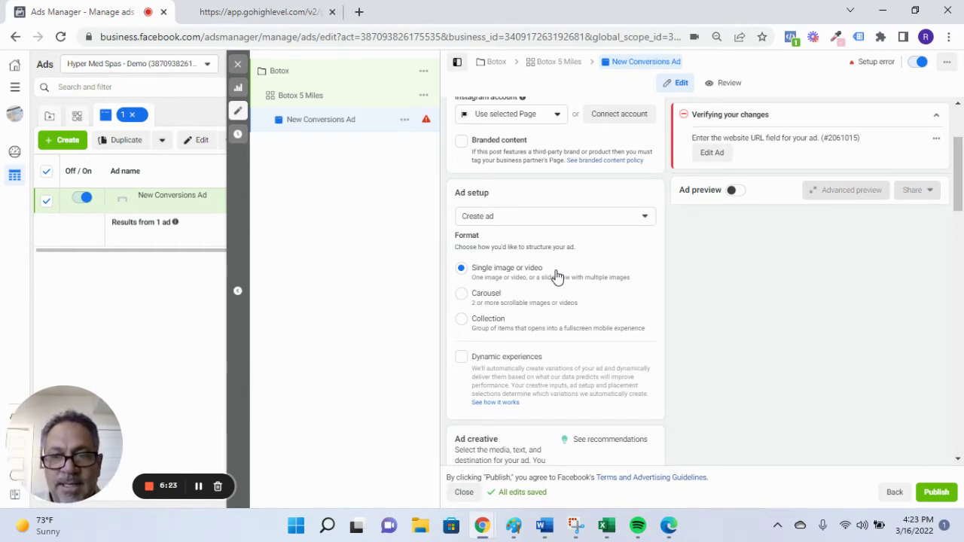
click(198, 485)
click(198, 486)
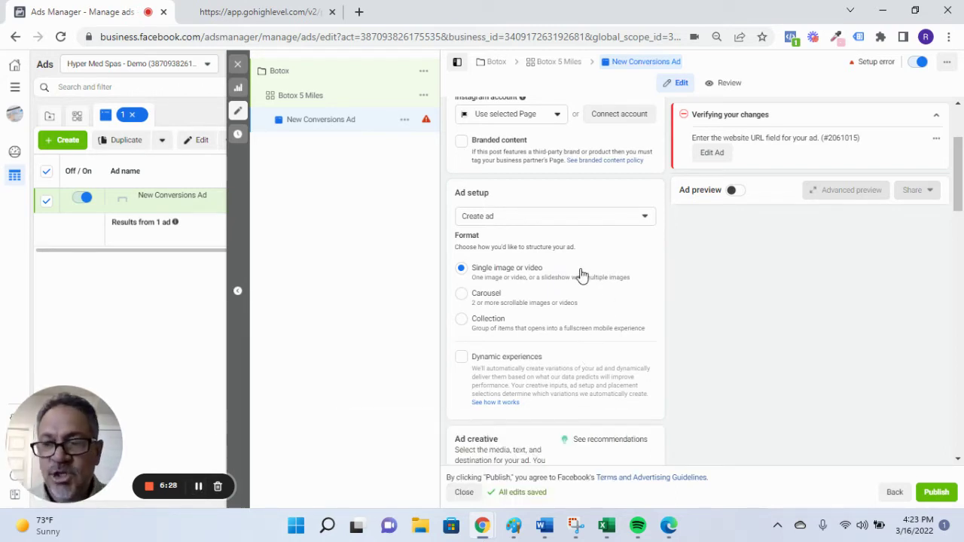
scroll(581, 275, down, 1)
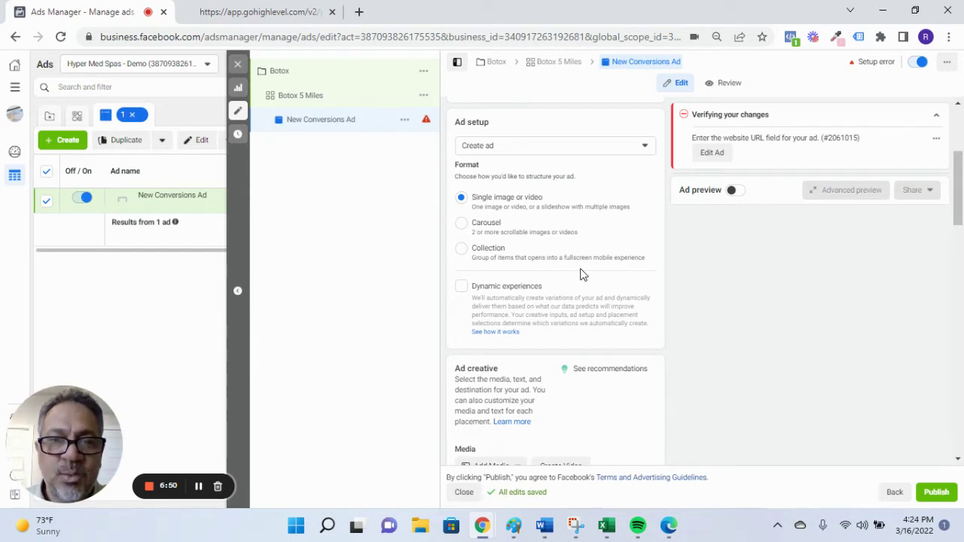
scroll(581, 274, down, 1)
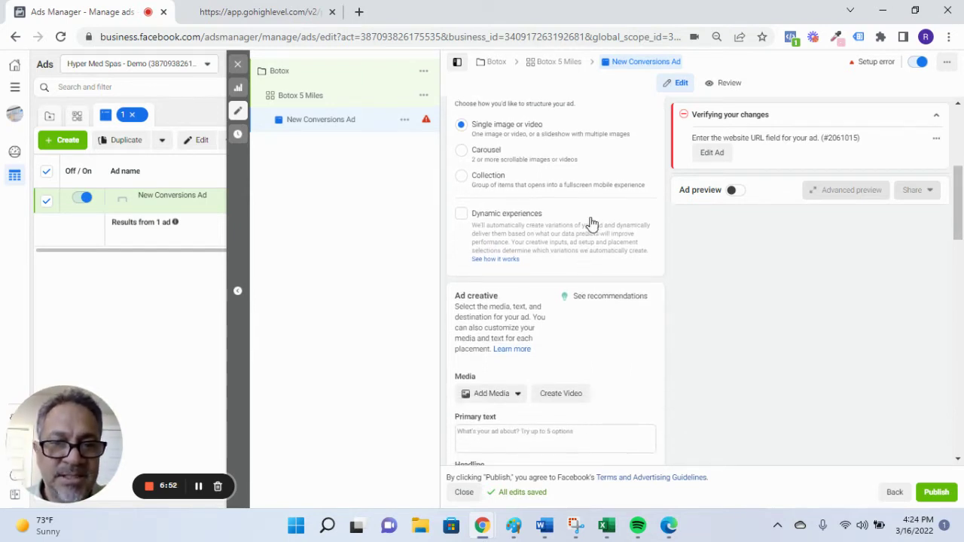
scroll(595, 241, down, 2)
scroll(631, 289, up, 3)
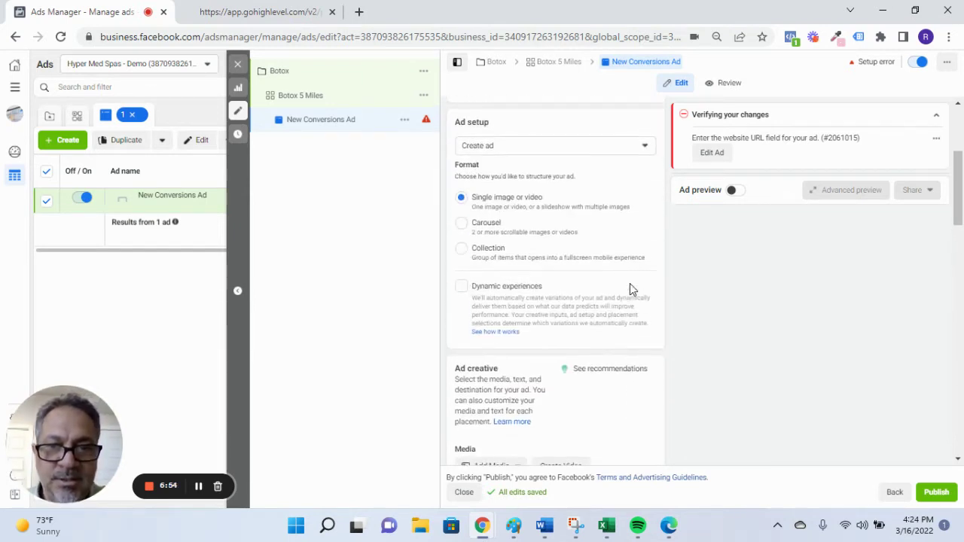
scroll(601, 208, up, 2)
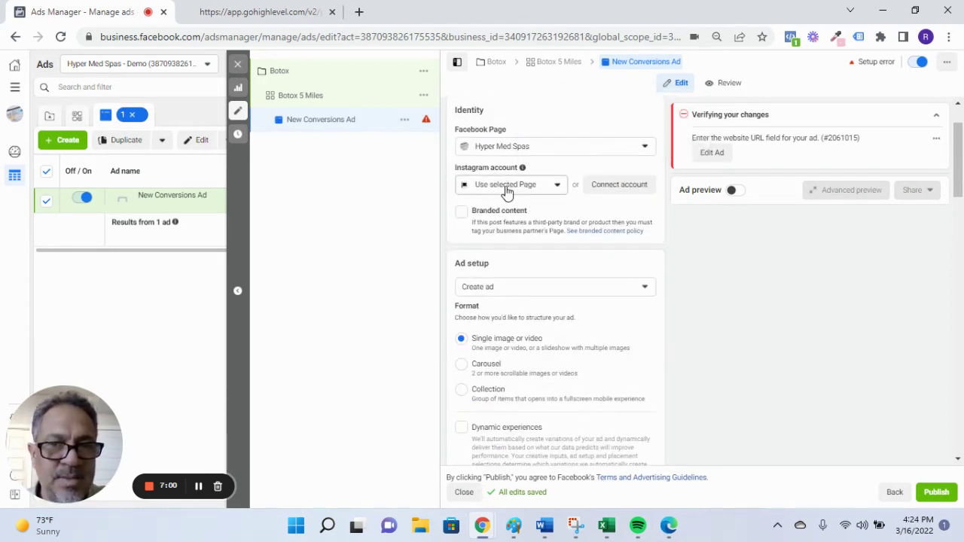
scroll(575, 277, down, 2)
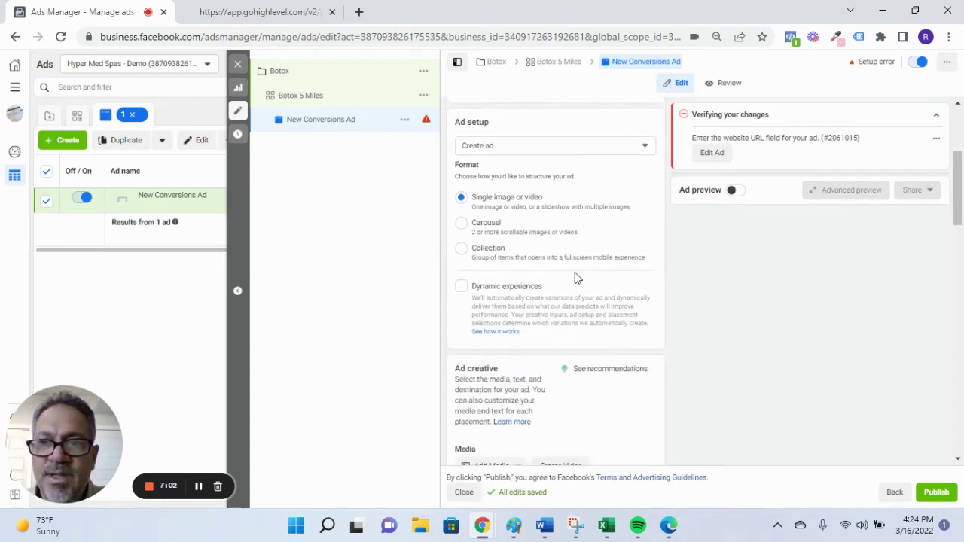
scroll(575, 276, up, 3)
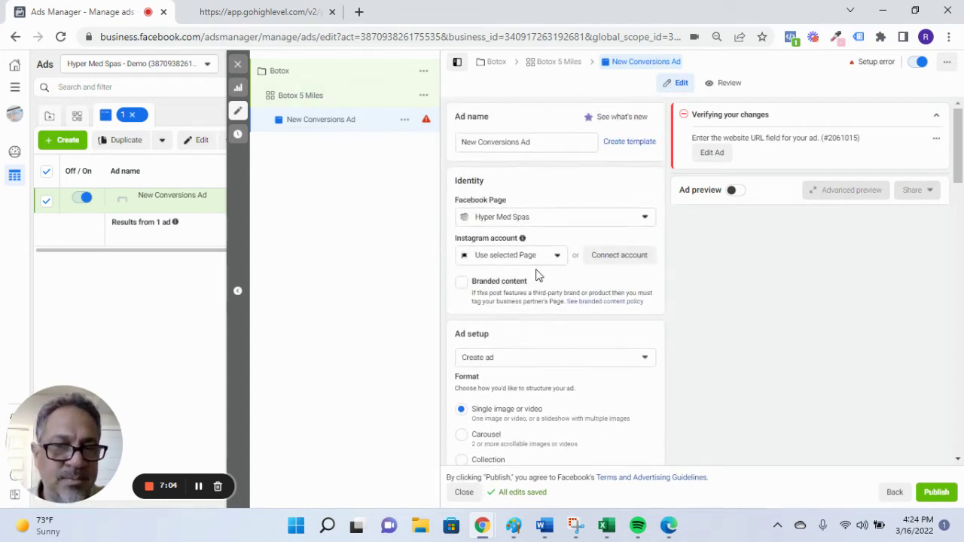
scroll(538, 276, down, 3)
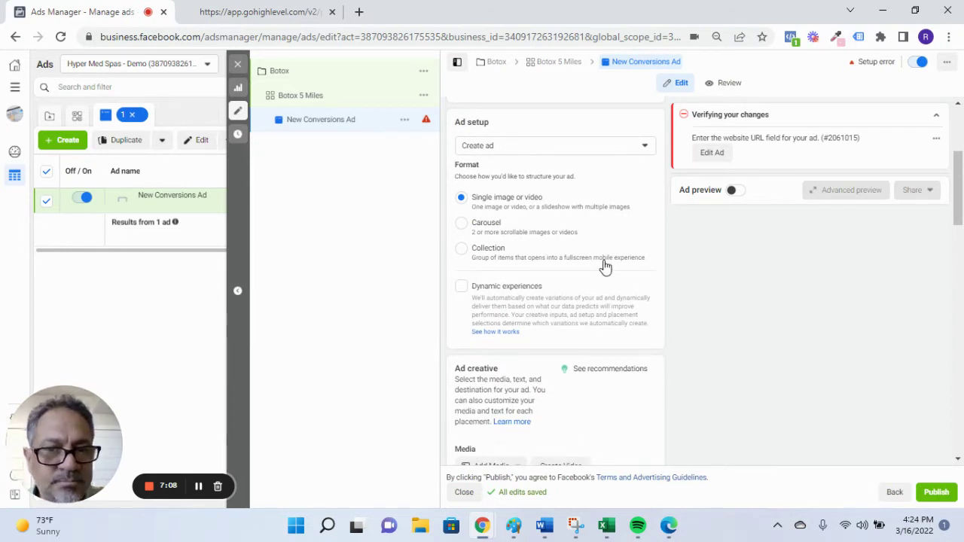
Upload the image Botox_Fall_logo from the Botox folder in AD IMAGES as the ad's media
scroll(605, 266, down, 3)
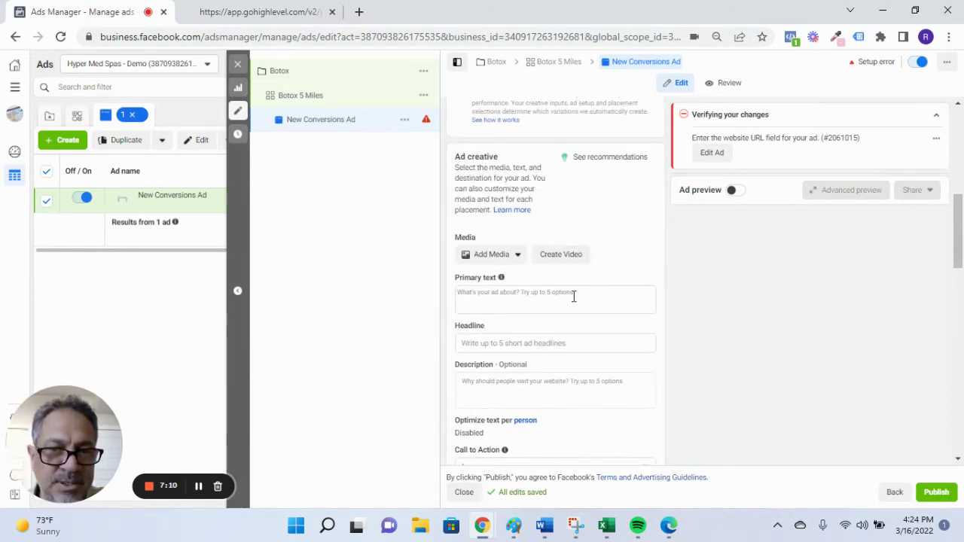
click(506, 259)
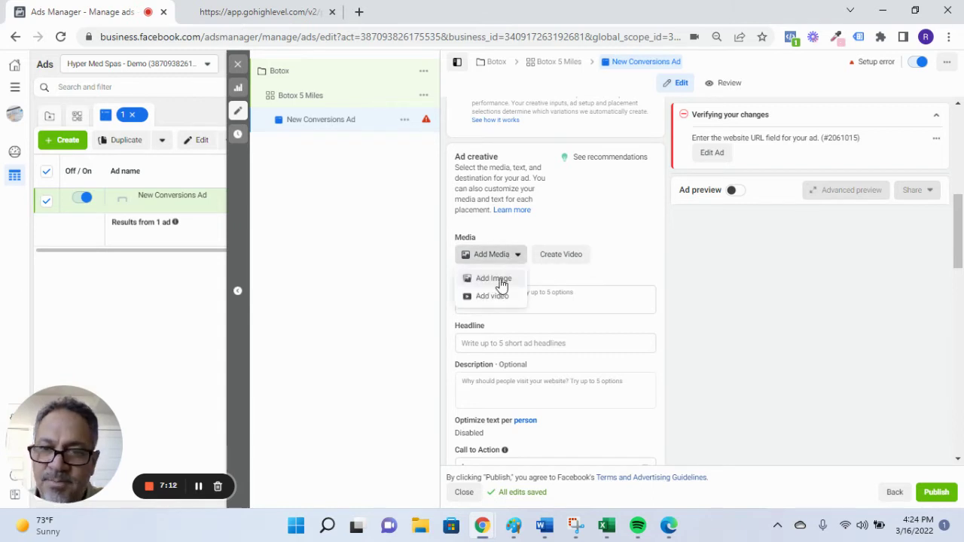
click(494, 279)
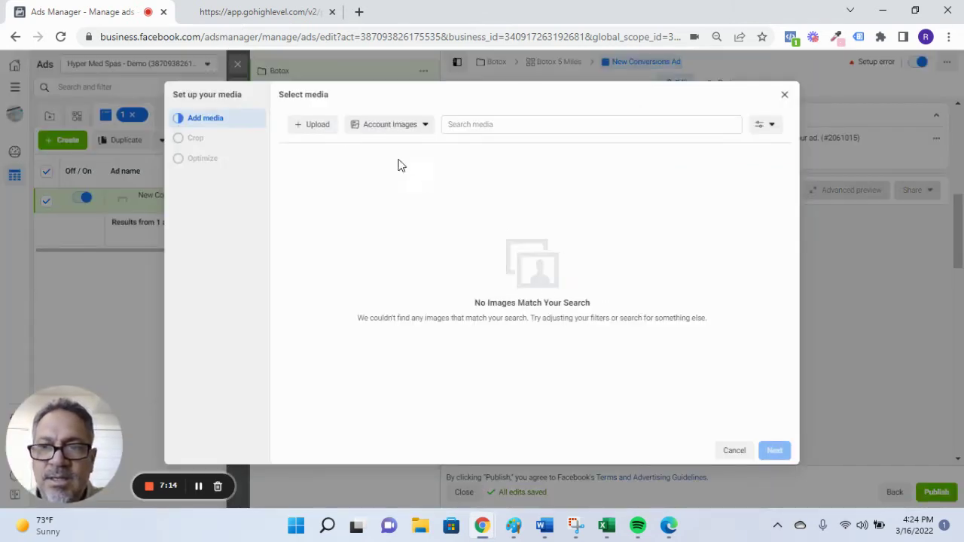
click(315, 133)
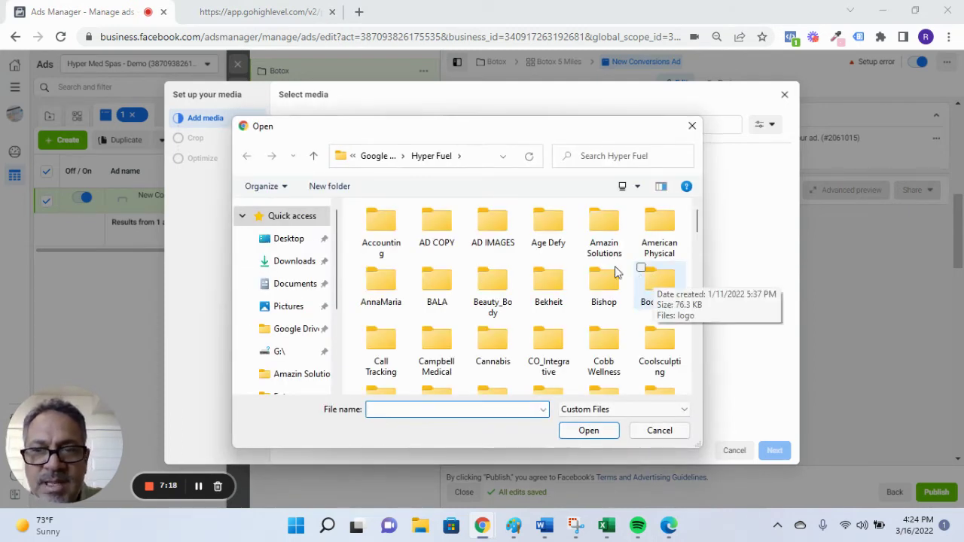
double_click(491, 239)
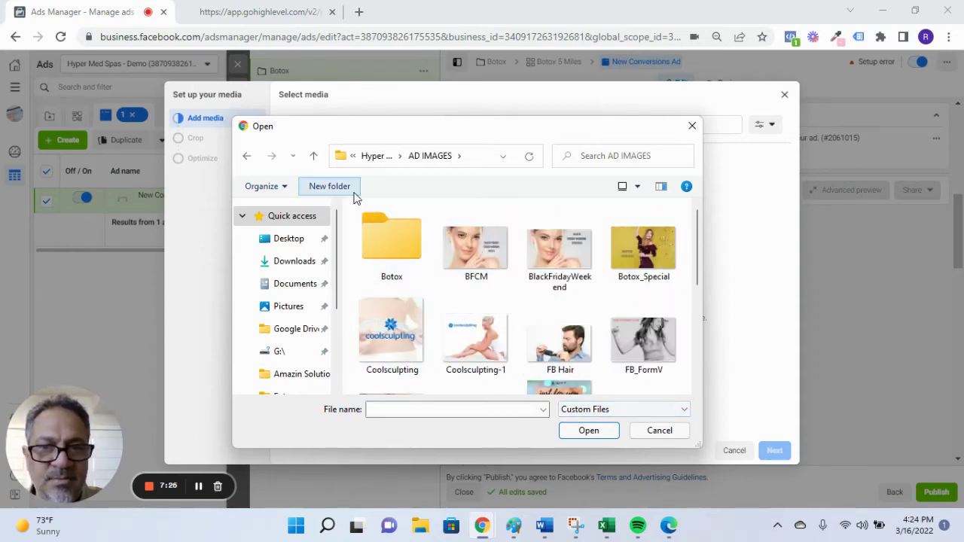
double_click(379, 248)
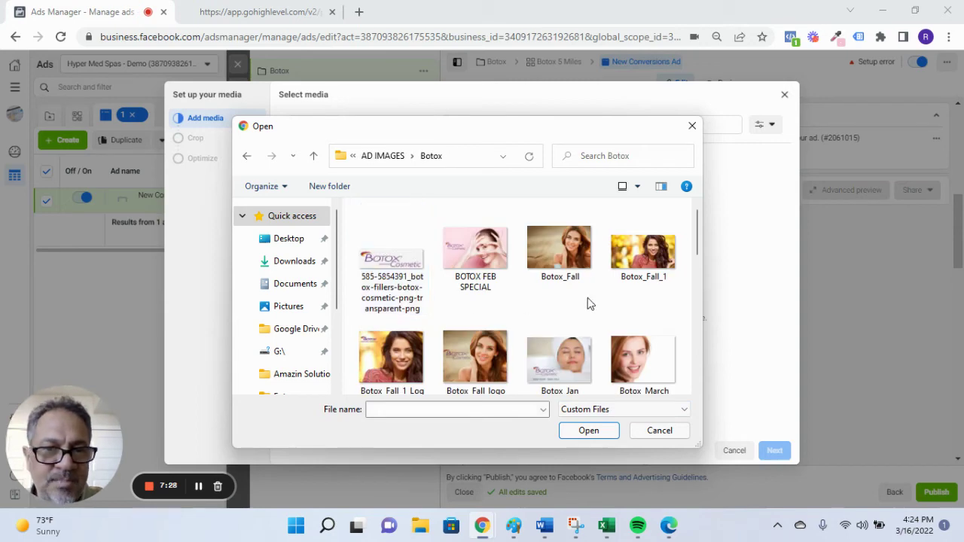
scroll(620, 275, down, 2)
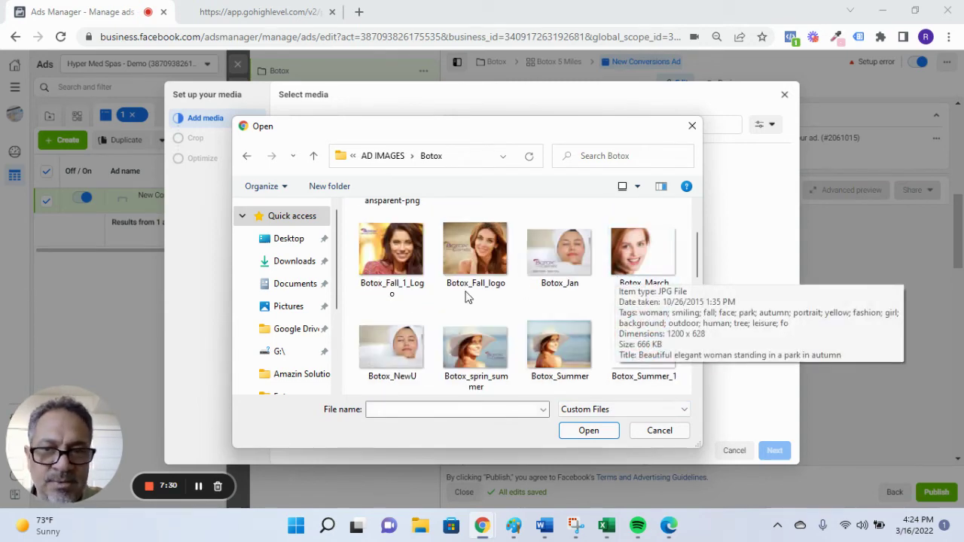
double_click(466, 253)
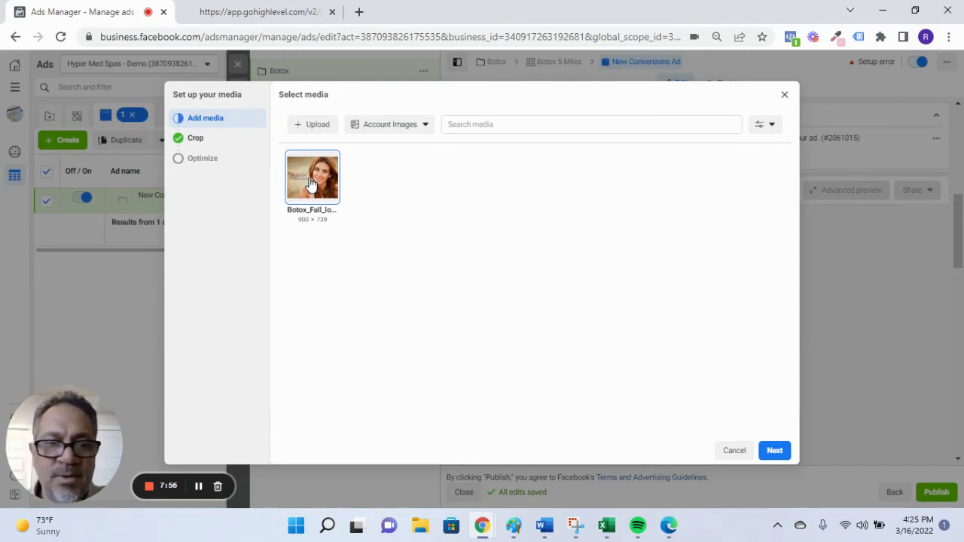
Reposition the 1:1 feed crop to include the whole Botox Cosmetic logo, and finish the media setup with enhancements allowed
click(773, 452)
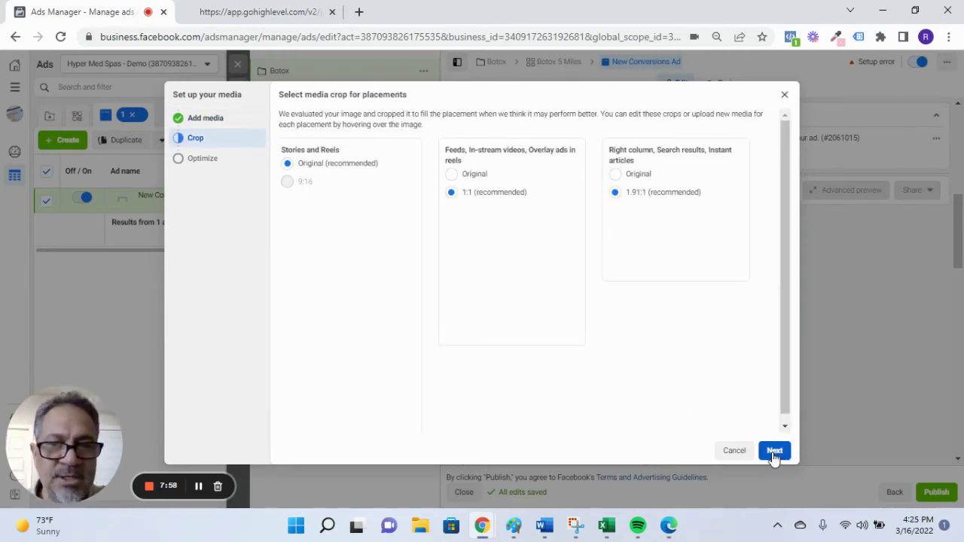
mouse_move(513, 277)
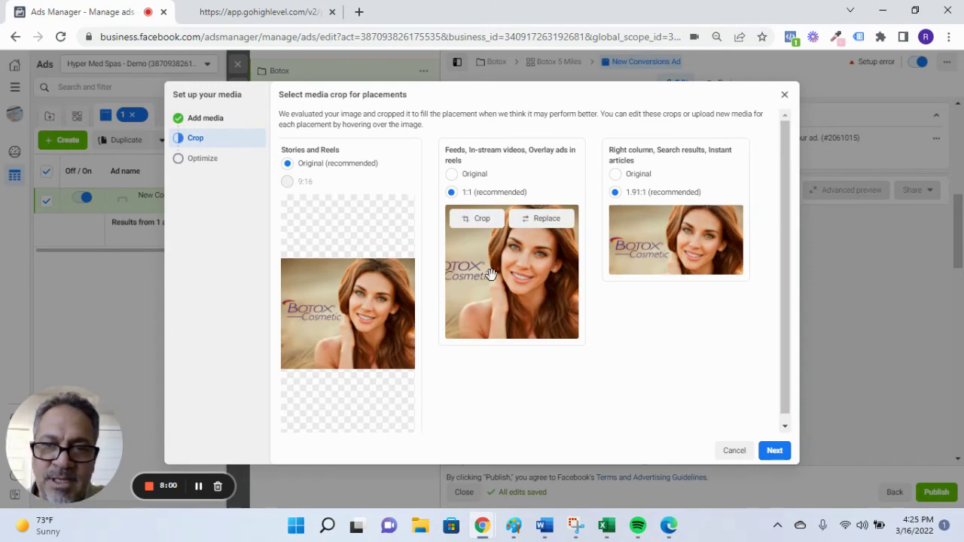
click(470, 218)
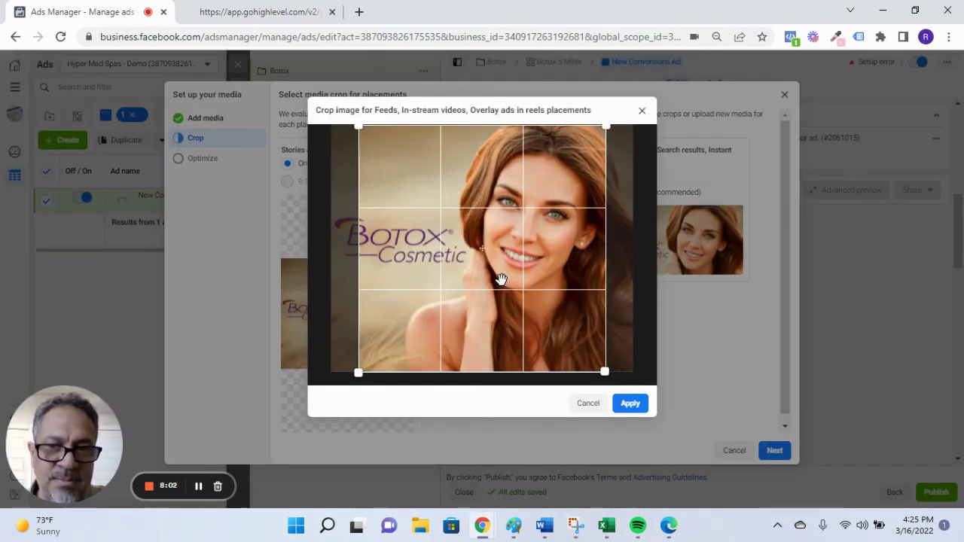
drag(501, 279, 462, 277)
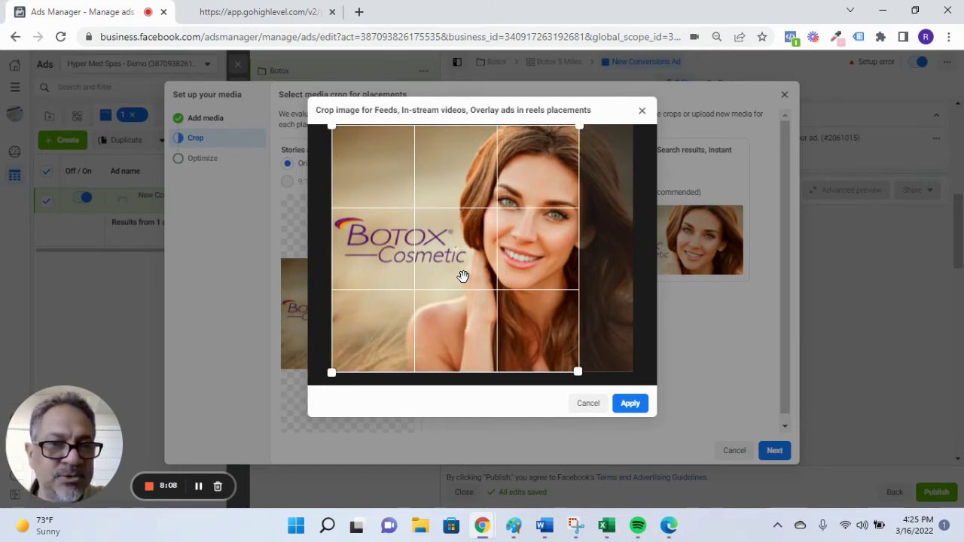
mouse_move(458, 265)
mouse_down()
mouse_move(500, 276)
mouse_move(441, 273)
mouse_up()
click(637, 404)
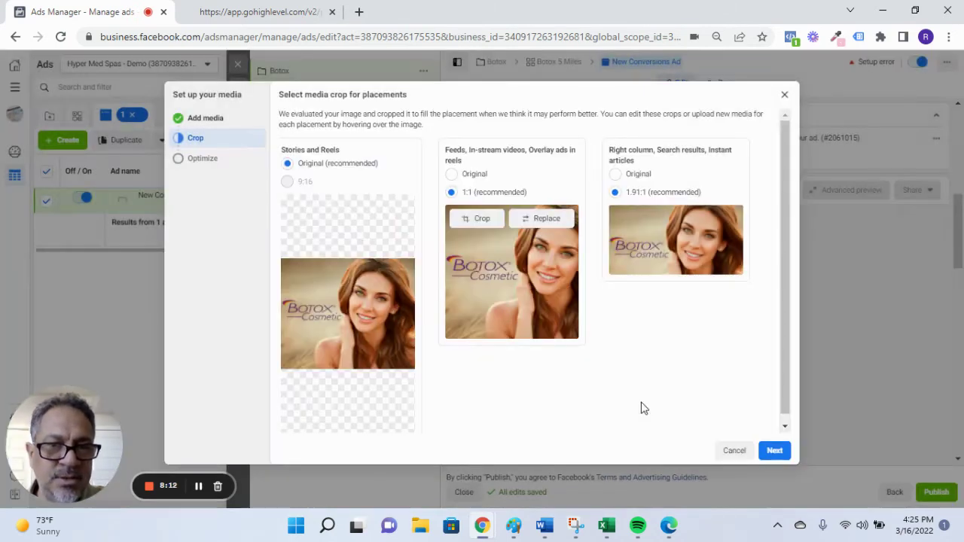
click(774, 452)
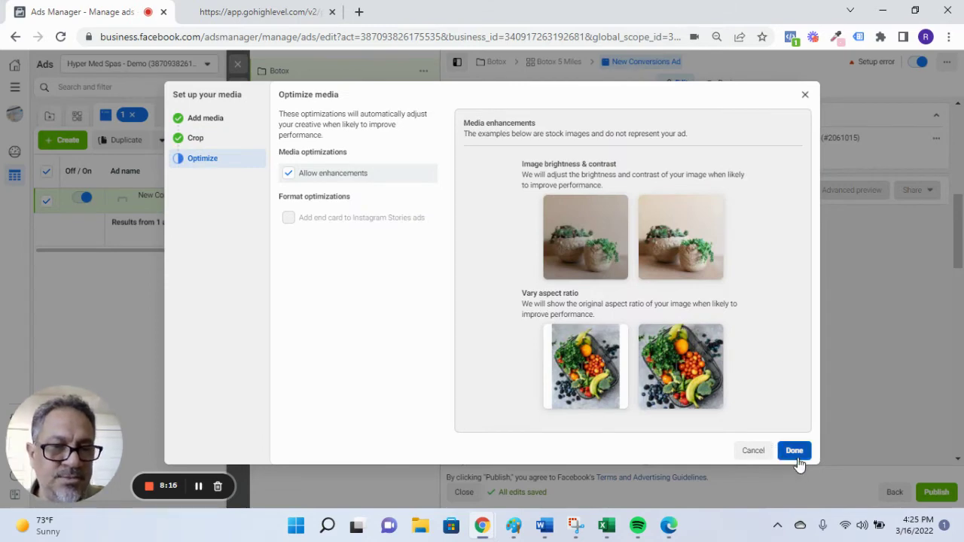
click(795, 451)
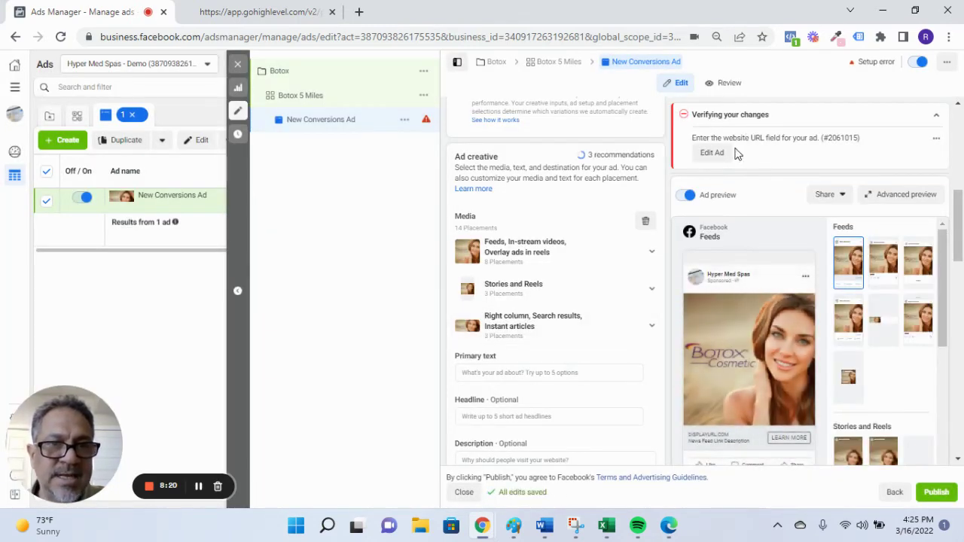
Switch to the PRP_Botox document in Word and copy the Botox Special – Charlotte ad text through the COVID-19 paragraph
scroll(573, 242, down, 3)
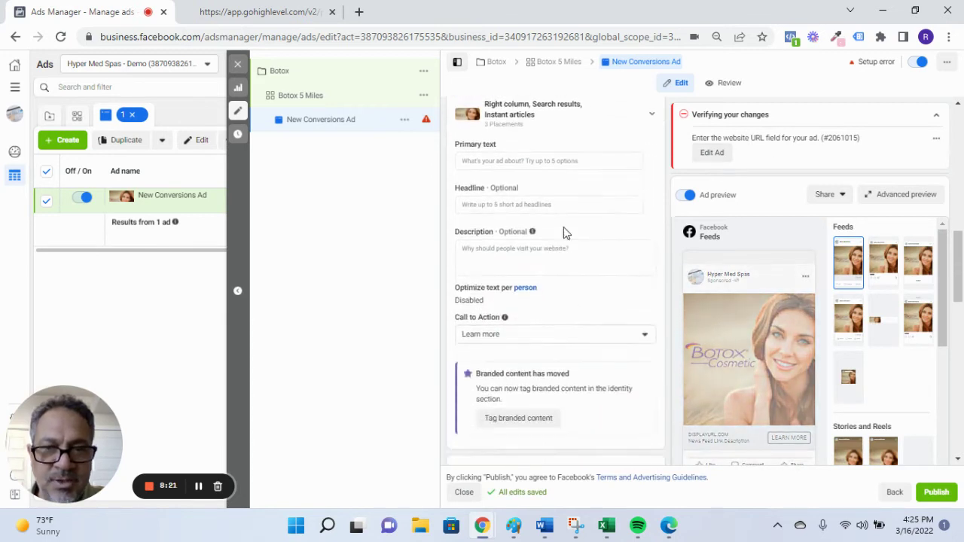
click(530, 160)
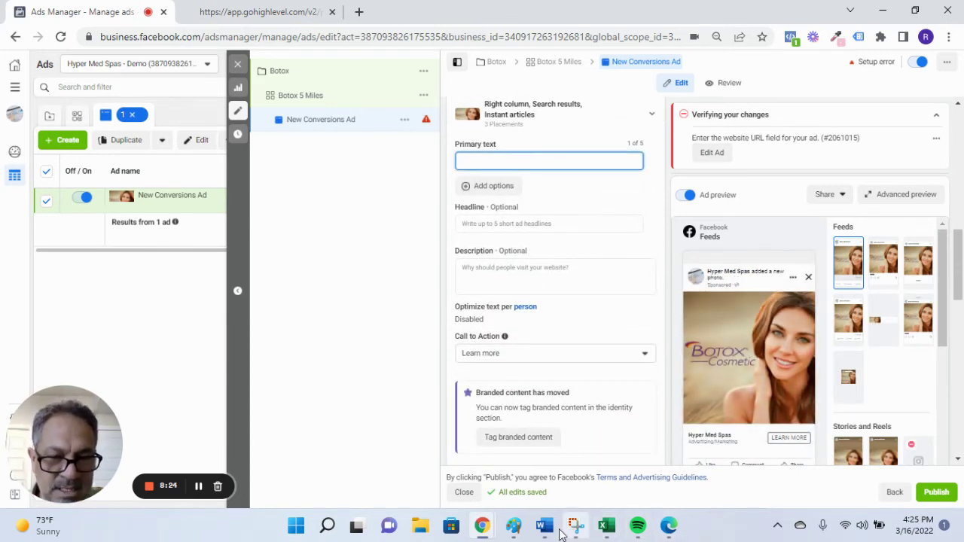
mouse_move(545, 528)
click(572, 493)
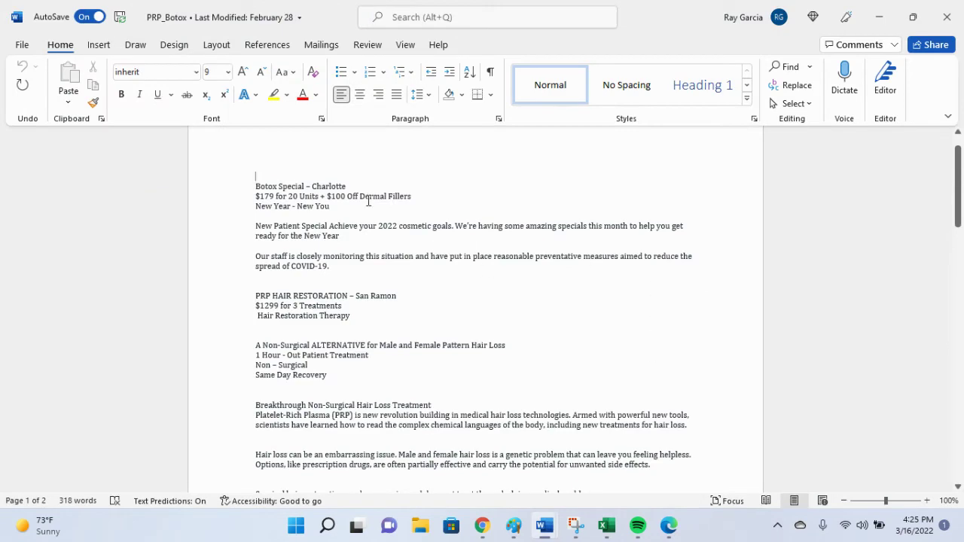
drag(262, 181, 461, 282)
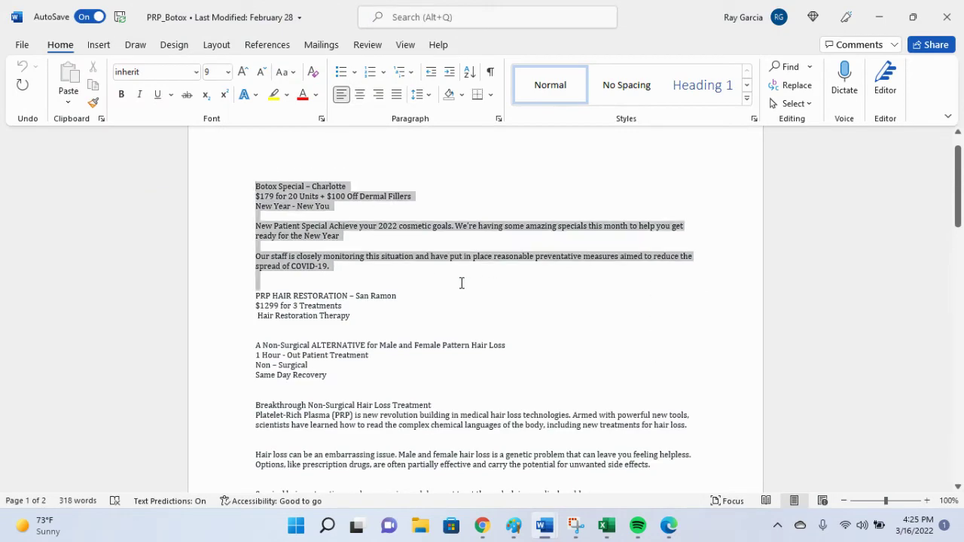
right_click(321, 247)
click(369, 283)
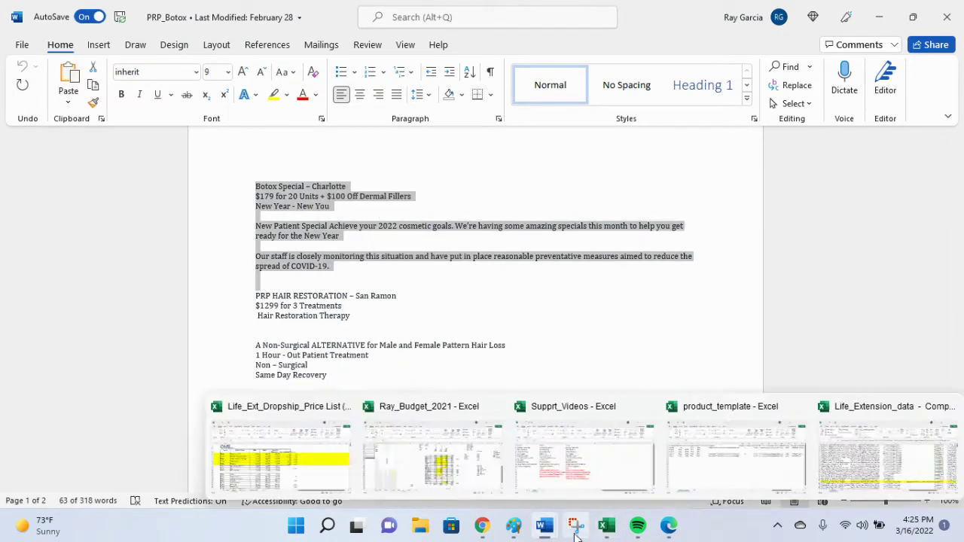
Return to Ads Manager in Chrome and paste the copied Botox special text as the ad's primary text
click(550, 530)
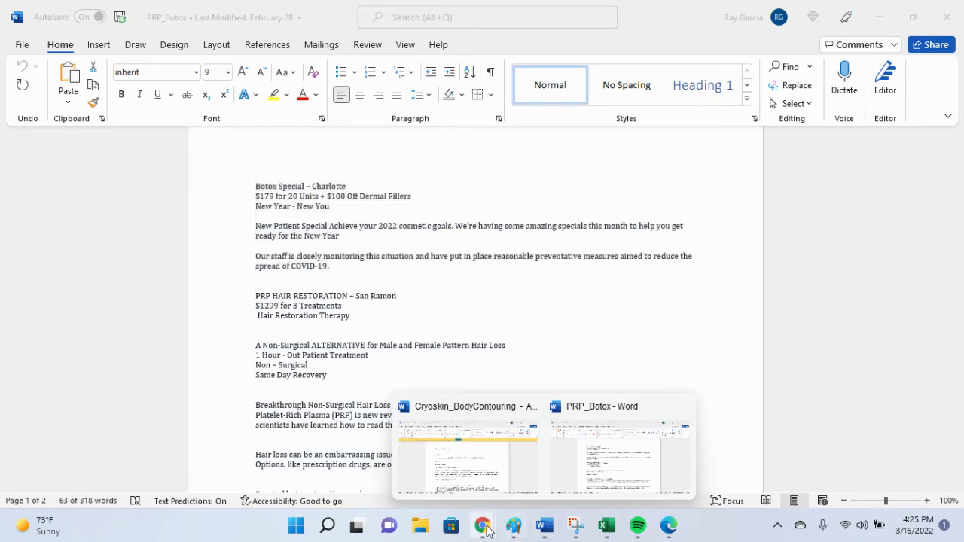
mouse_move(482, 525)
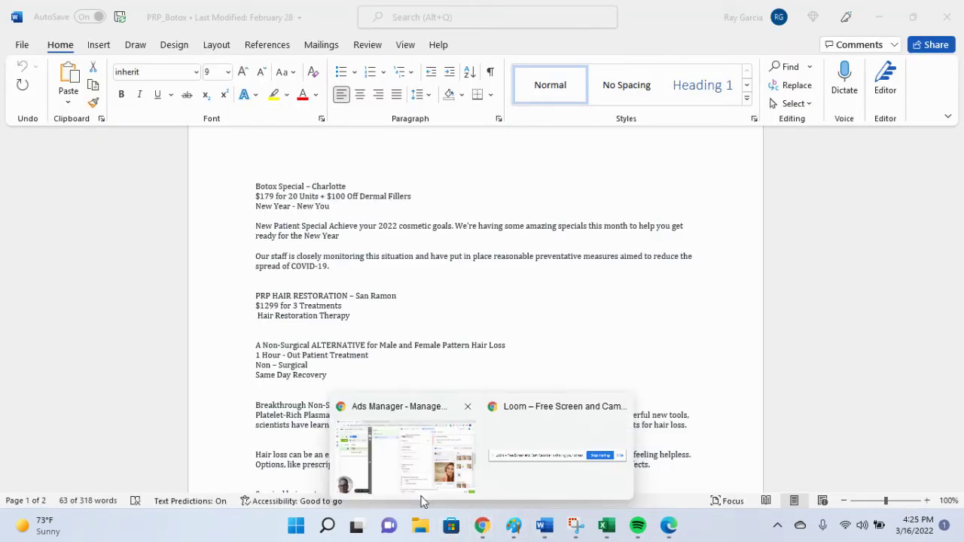
click(461, 422)
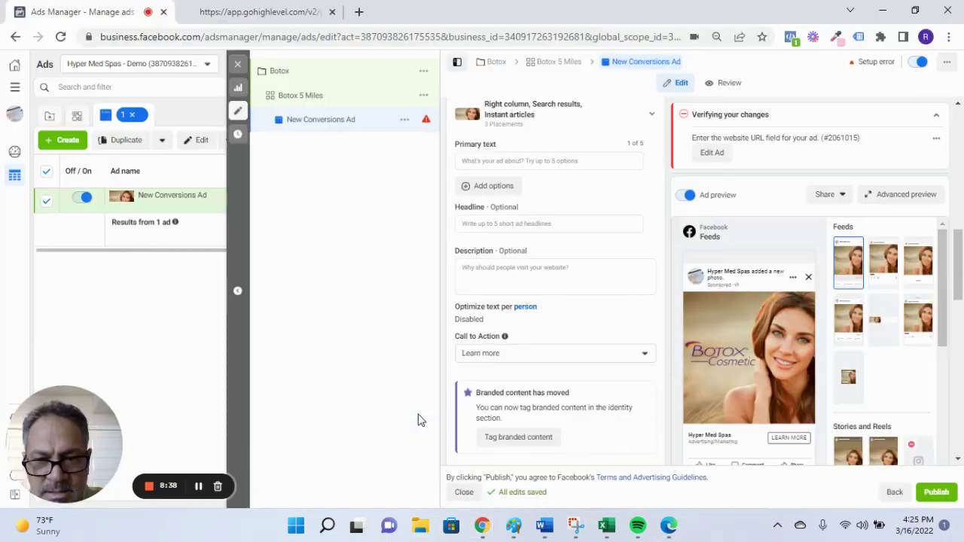
right_click(489, 162)
click(547, 276)
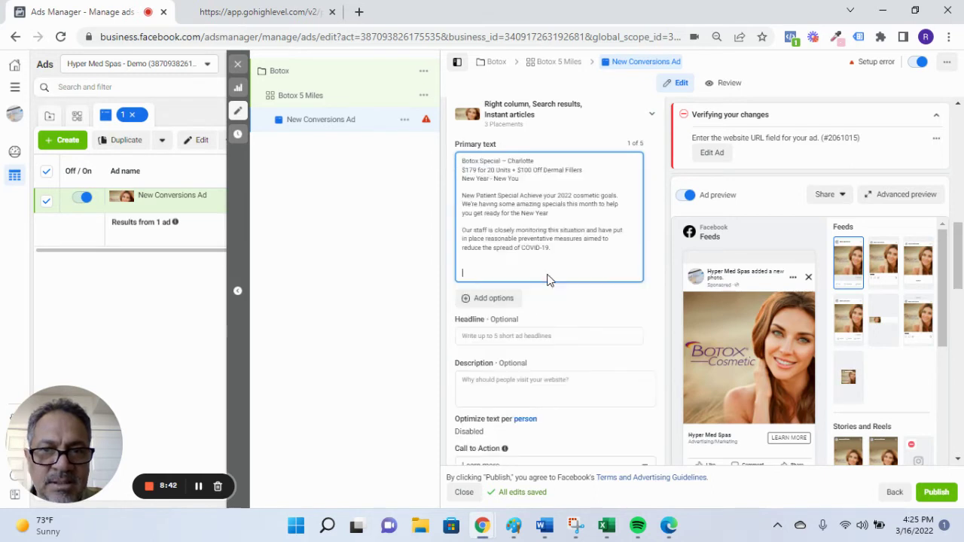
click(577, 218)
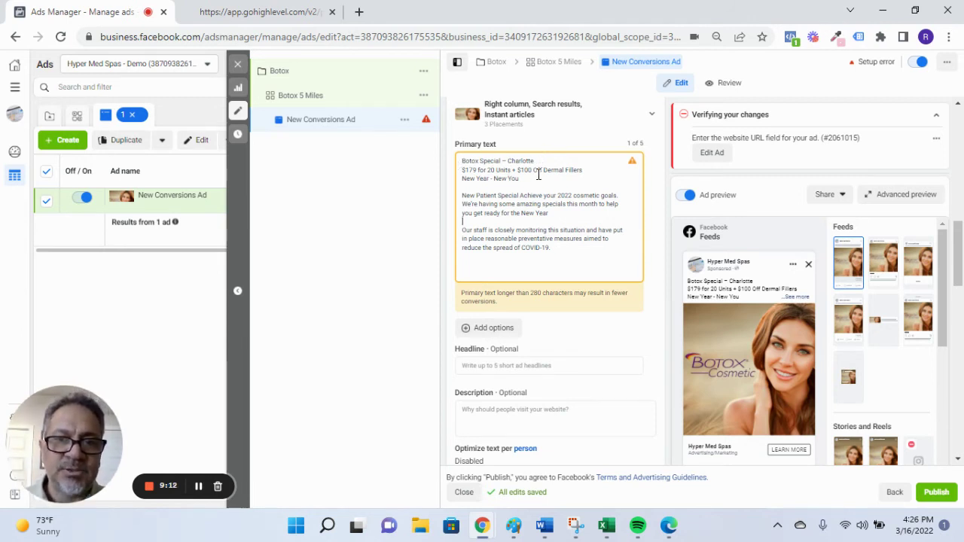
Set the ad's headline to BOTOX SPECIAL HOUSTON
scroll(520, 164, down, 1)
scroll(522, 196, down, 2)
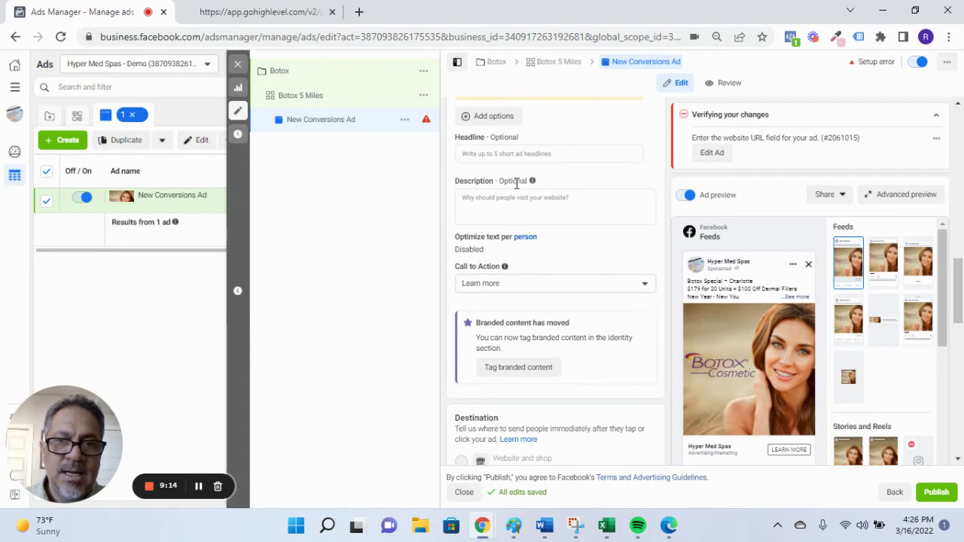
scroll(517, 226, up, 1)
click(512, 225)
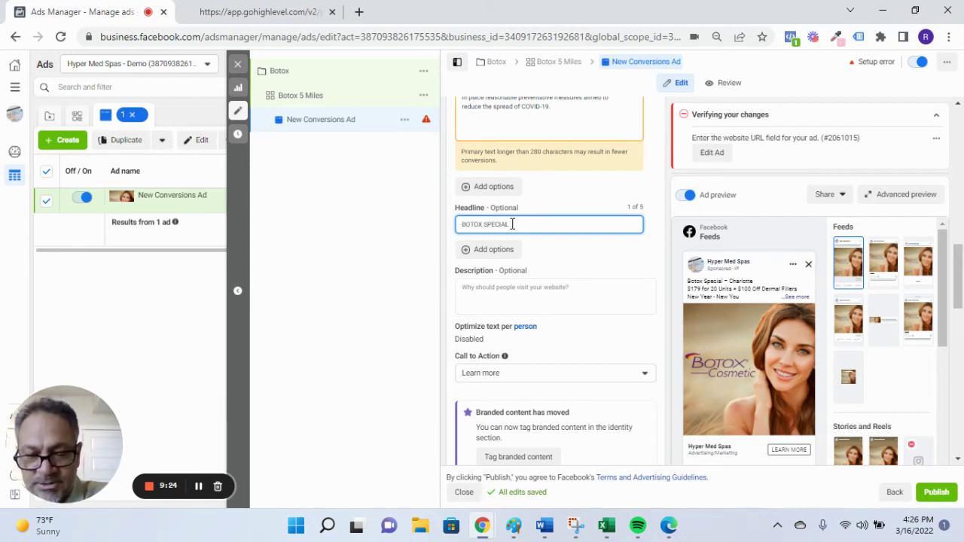
text(HOUSTON)
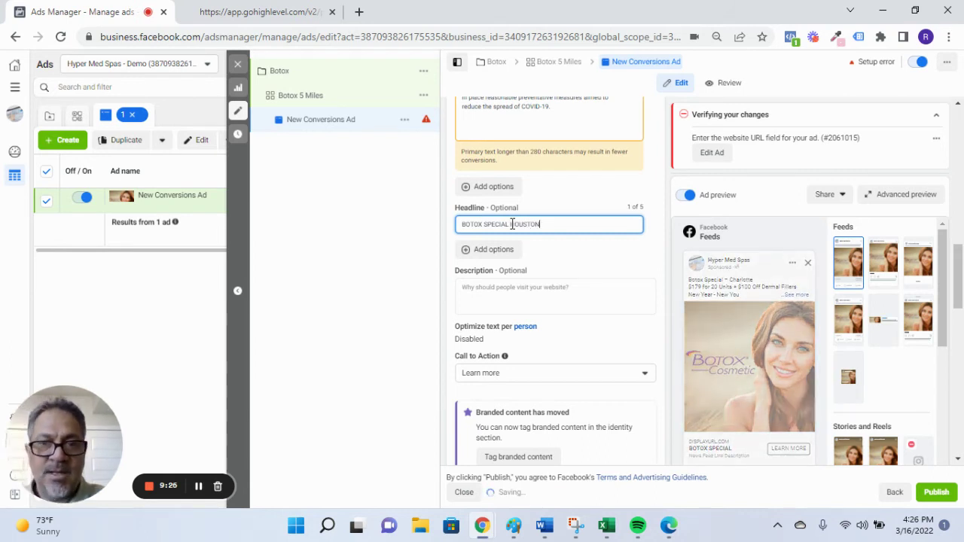
scroll(609, 325, up, 3)
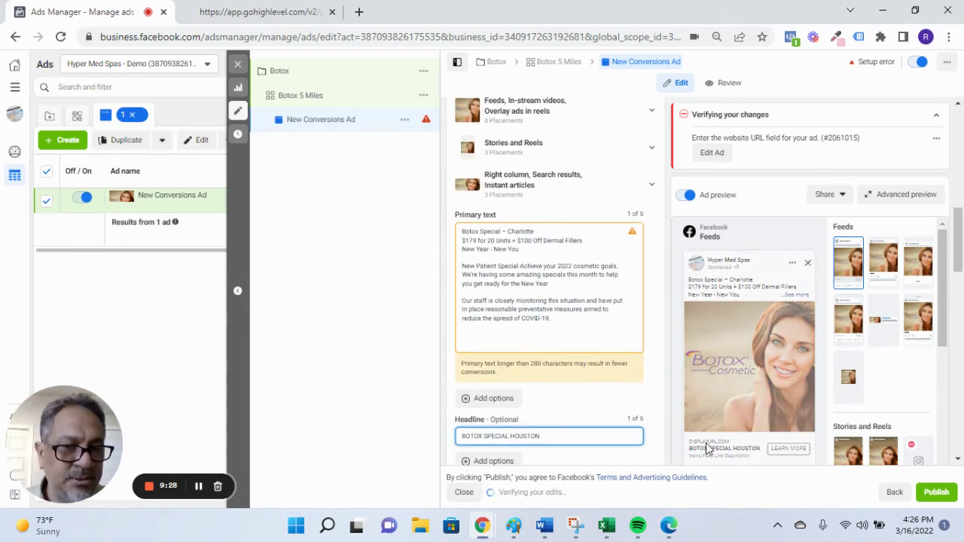
Enter "Limited Time Offer" as the ad's description and set its call to action to Get offer
scroll(771, 439, down, 2)
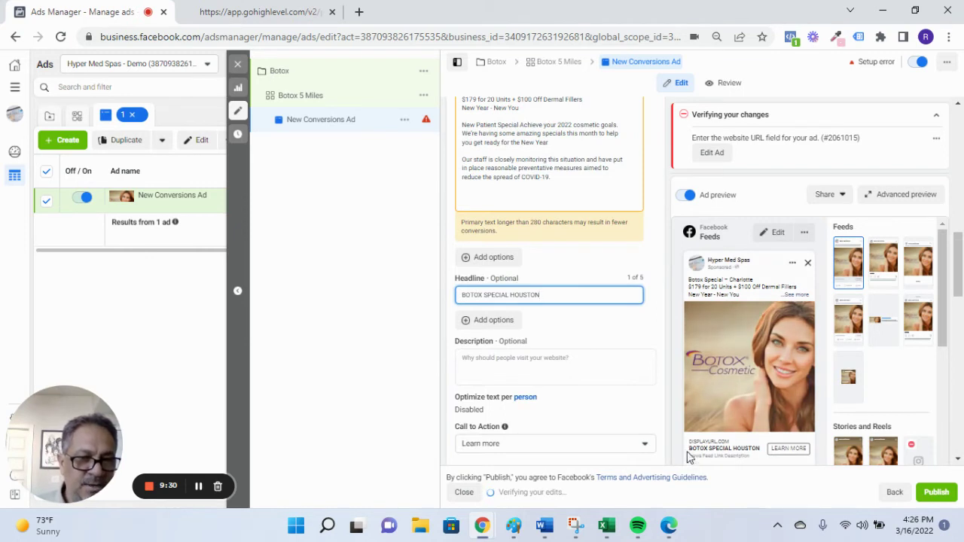
click(516, 359)
click(512, 363)
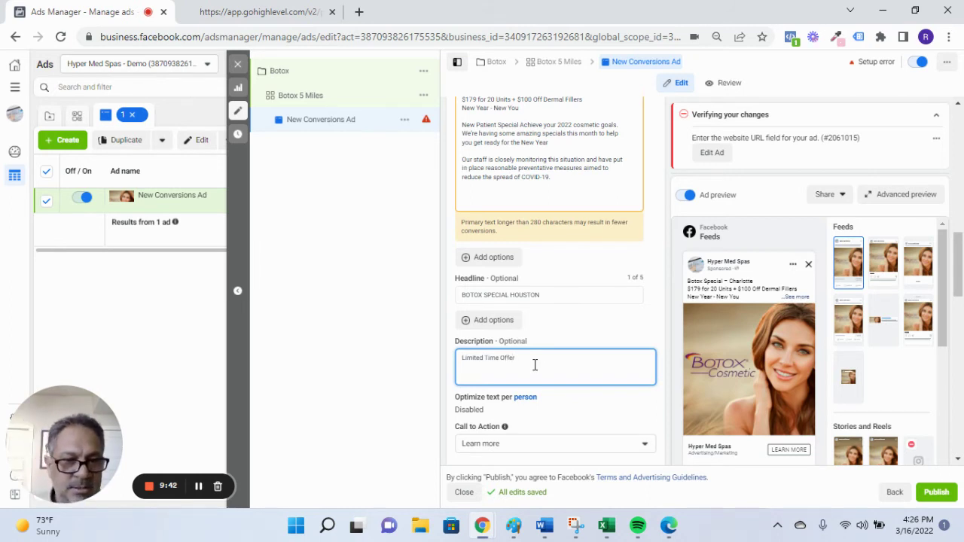
scroll(584, 319, down, 4)
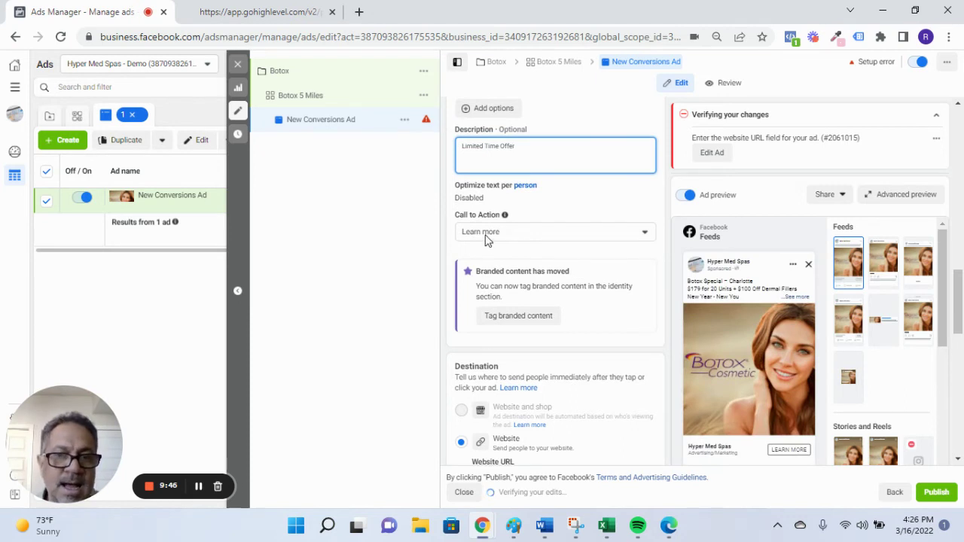
click(486, 238)
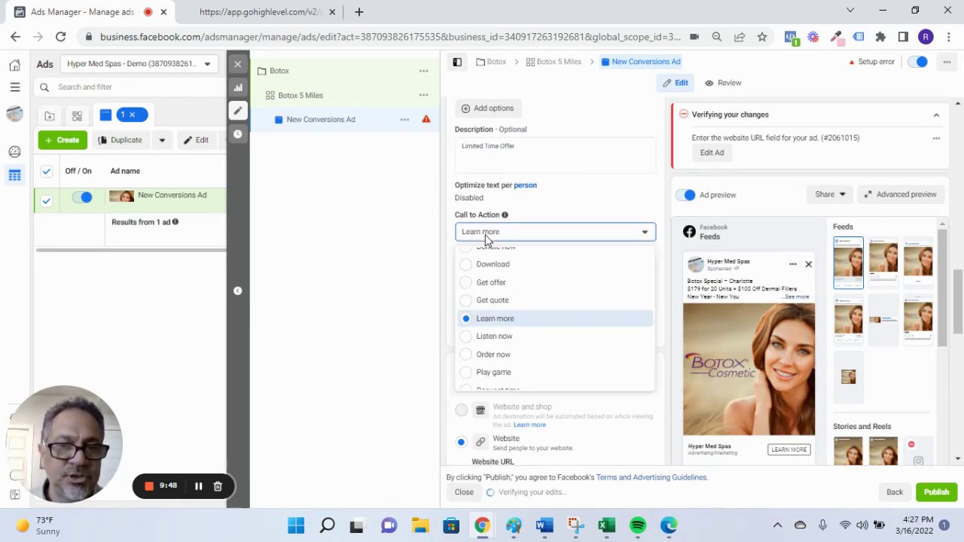
click(490, 283)
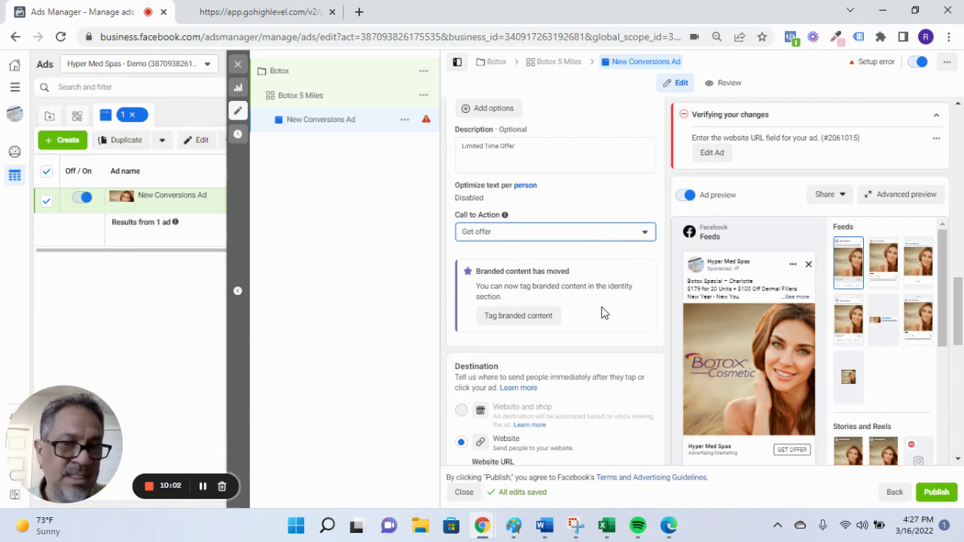
Copy the URL of the open app.gohighlevel.com landing page preview and paste it as the ad's Website URL destination
scroll(602, 309, down, 1)
scroll(602, 307, down, 3)
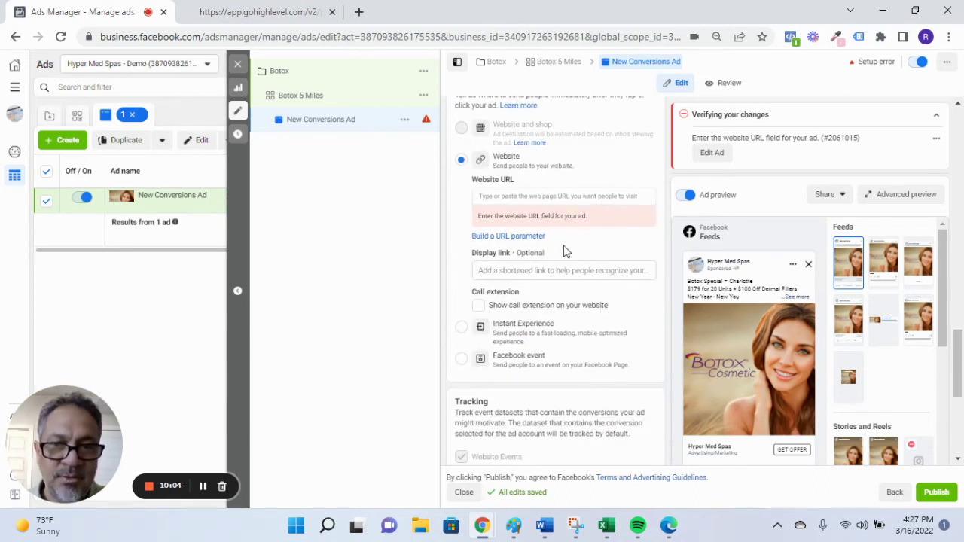
click(532, 198)
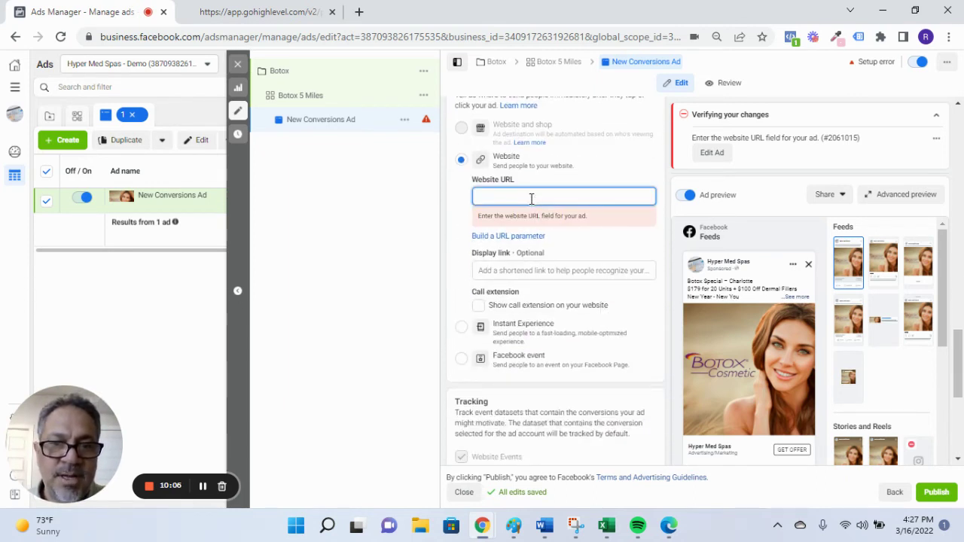
click(249, 12)
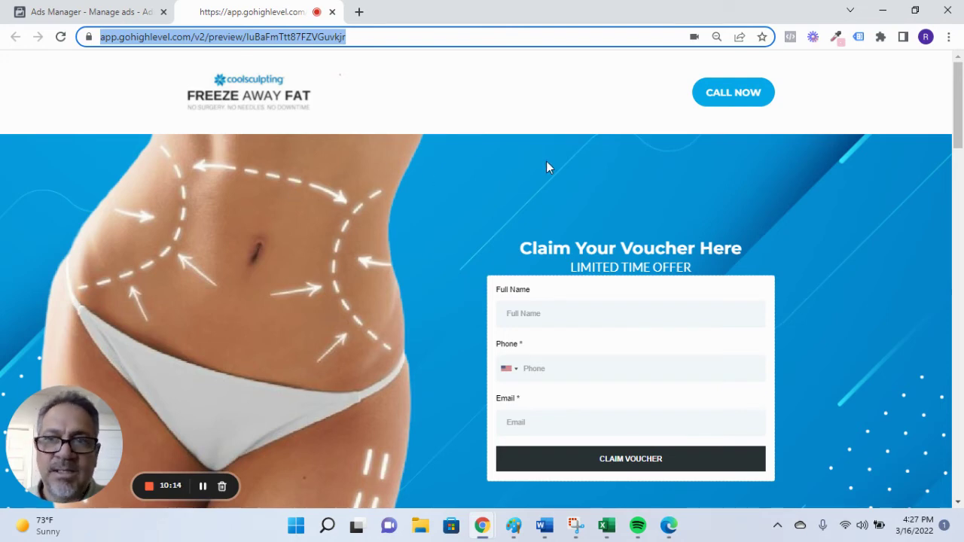
right_click(309, 44)
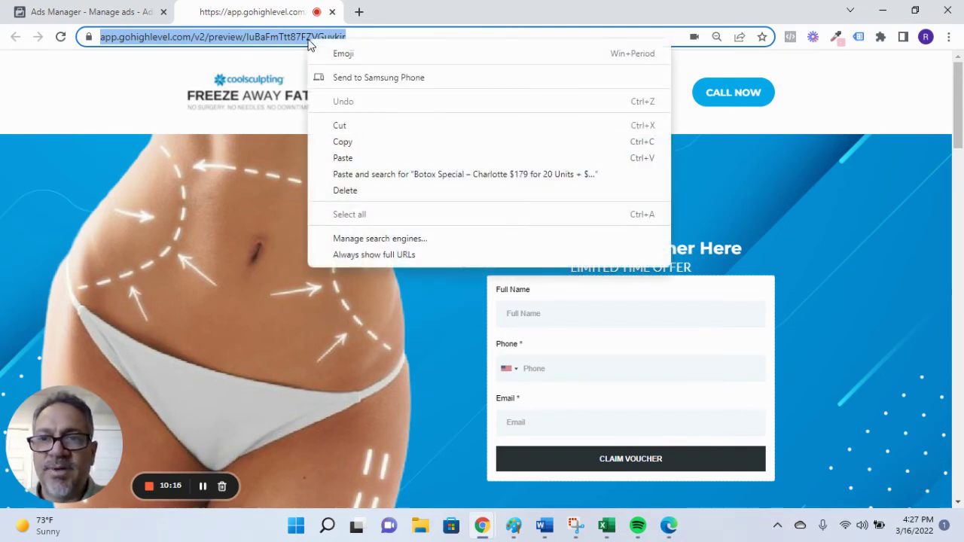
click(364, 142)
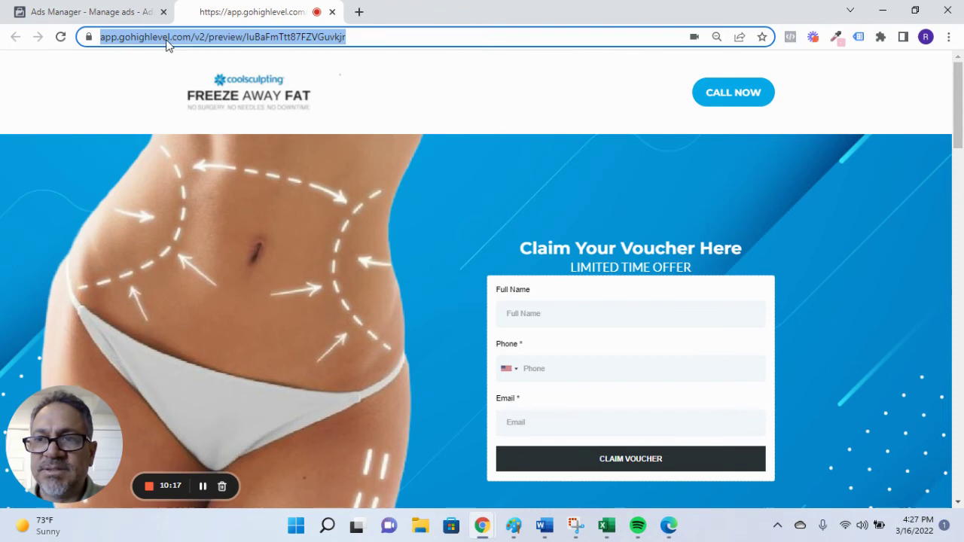
click(95, 12)
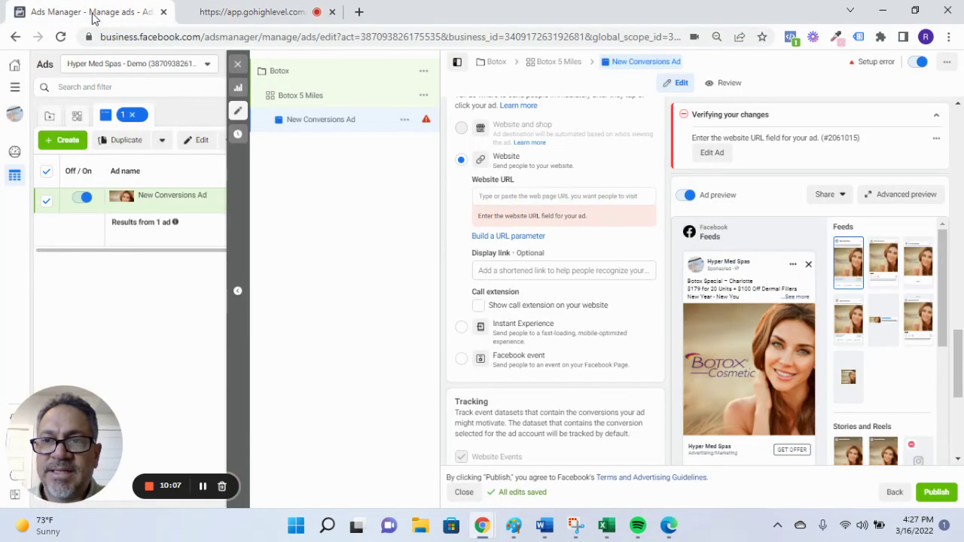
right_click(532, 196)
click(566, 311)
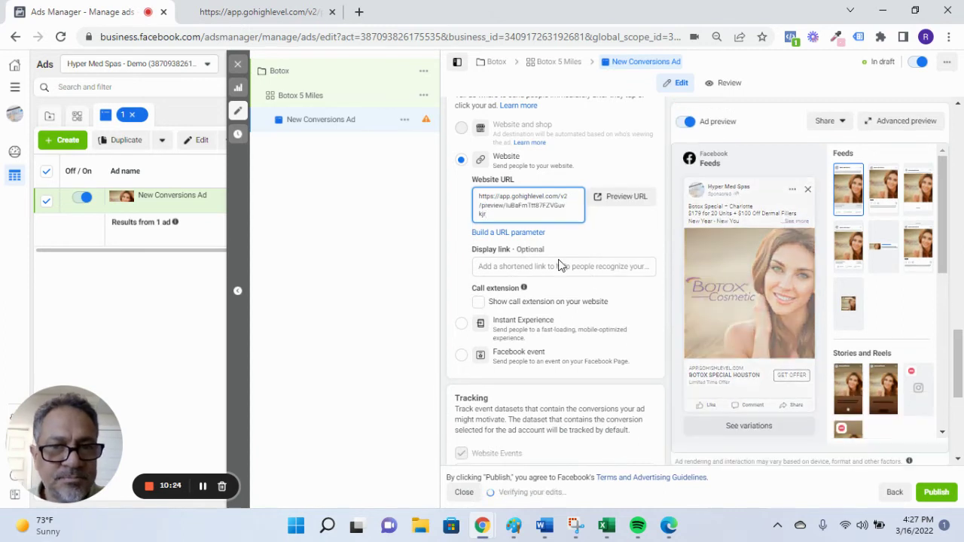
Examine the ad's tracking settings, including the website events pixel, offline events and URL parameters
scroll(556, 265, down, 2)
scroll(555, 271, down, 2)
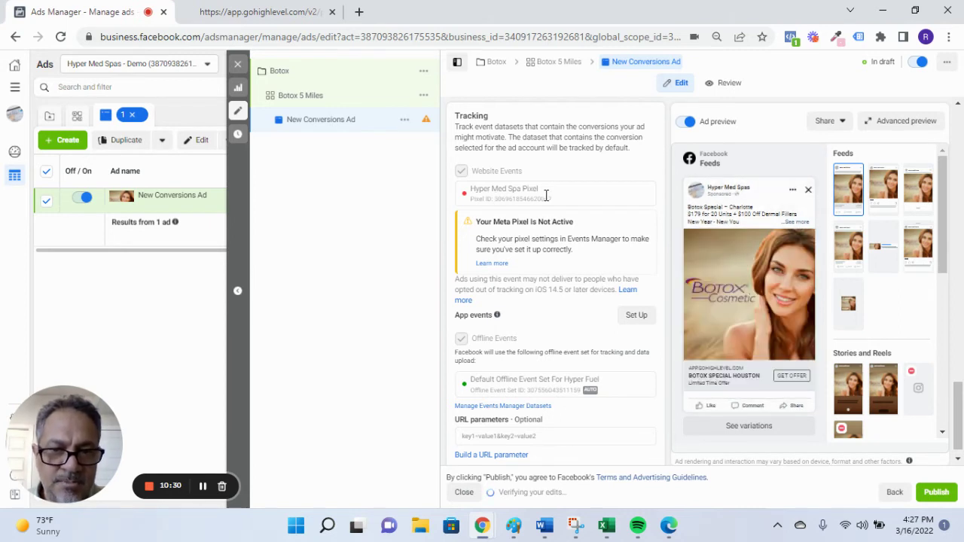
scroll(546, 196, down, 1)
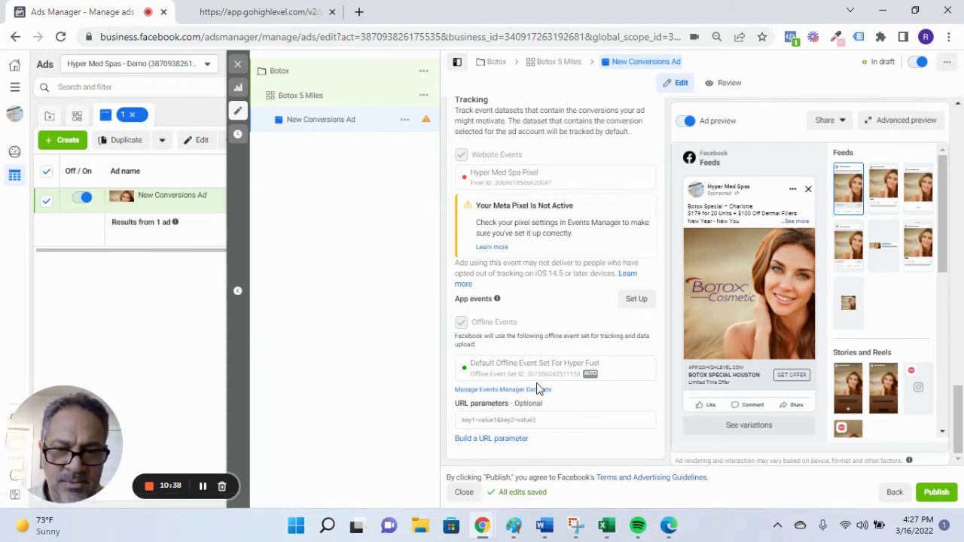
Try to publish the new conversions ad, dismiss the payment information request, and close the editor keeping the ad as a draft
click(937, 493)
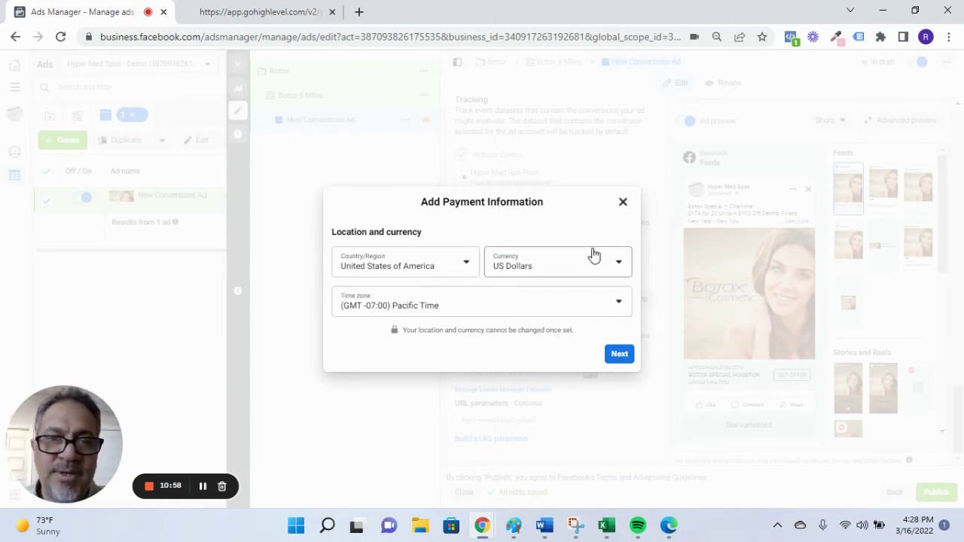
click(624, 201)
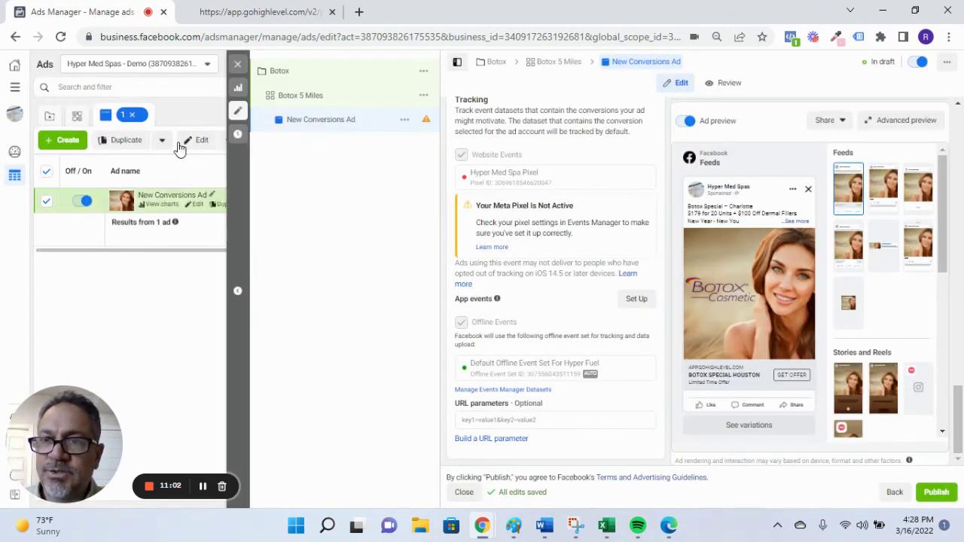
click(242, 67)
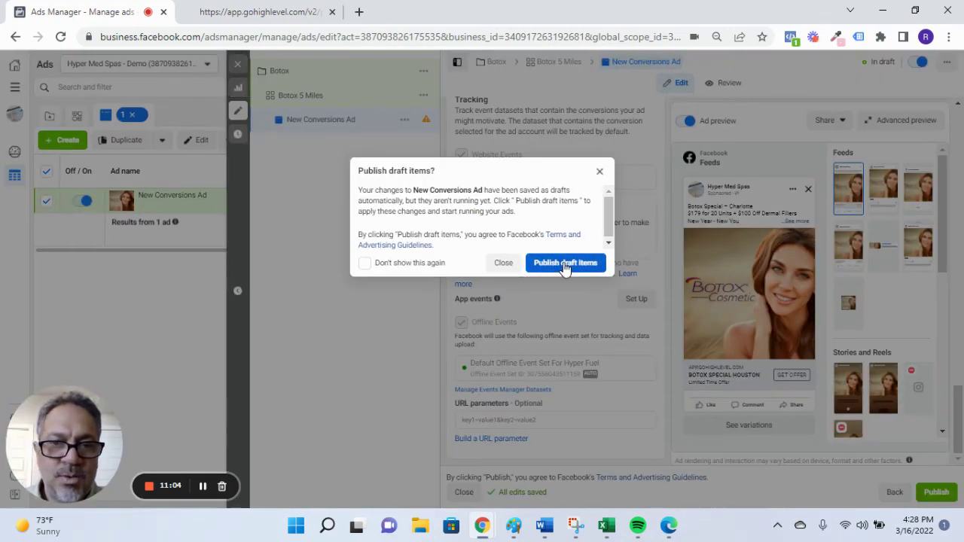
click(505, 265)
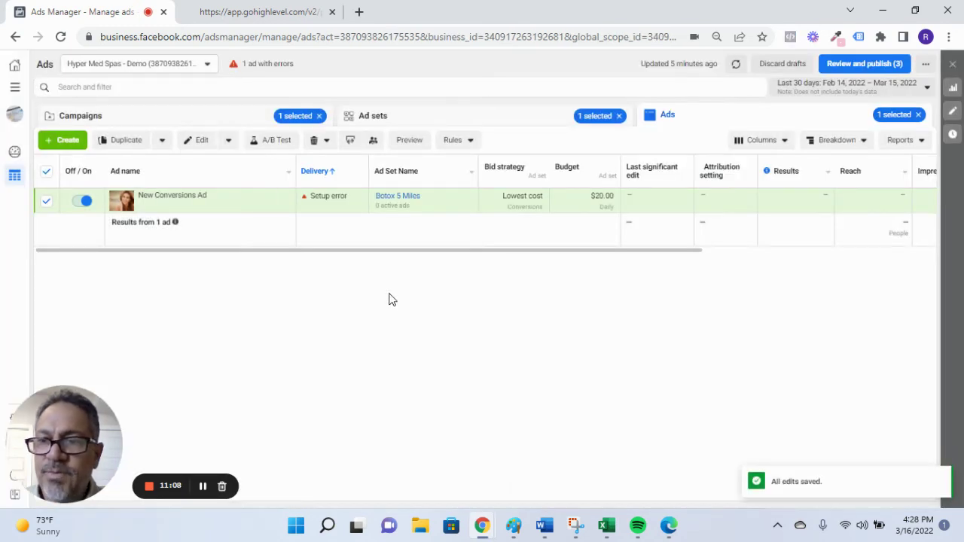
Review the draft at campaign, ad set and ad level, including delivery status and budget
click(246, 116)
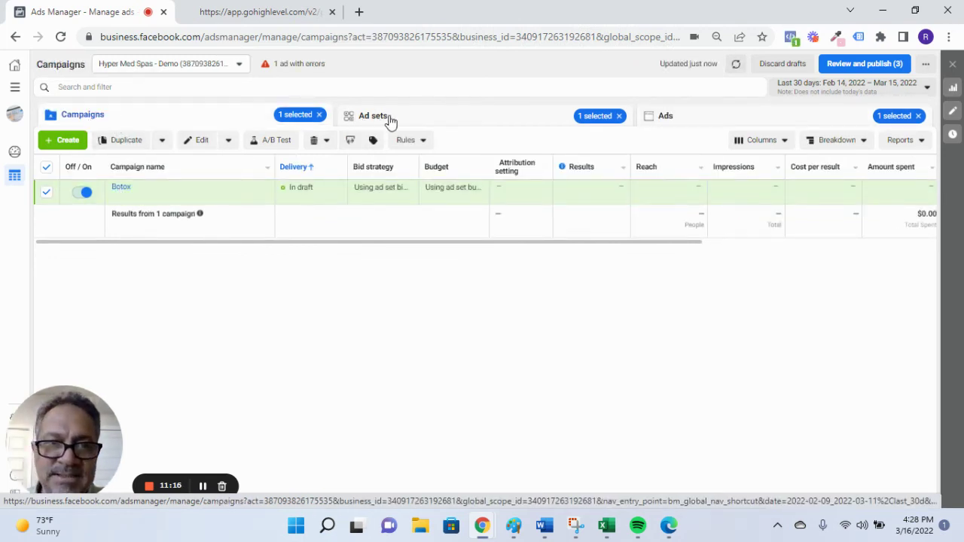
click(479, 115)
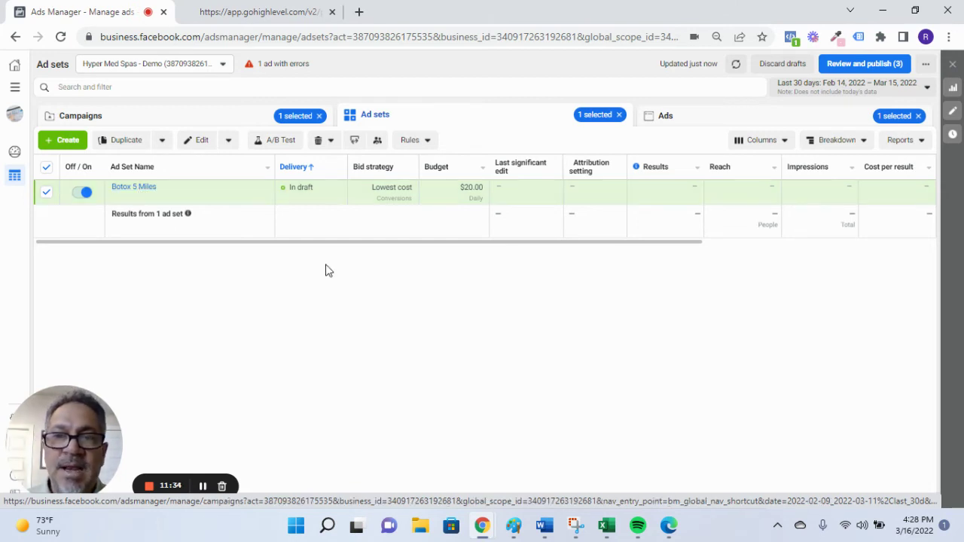
click(688, 120)
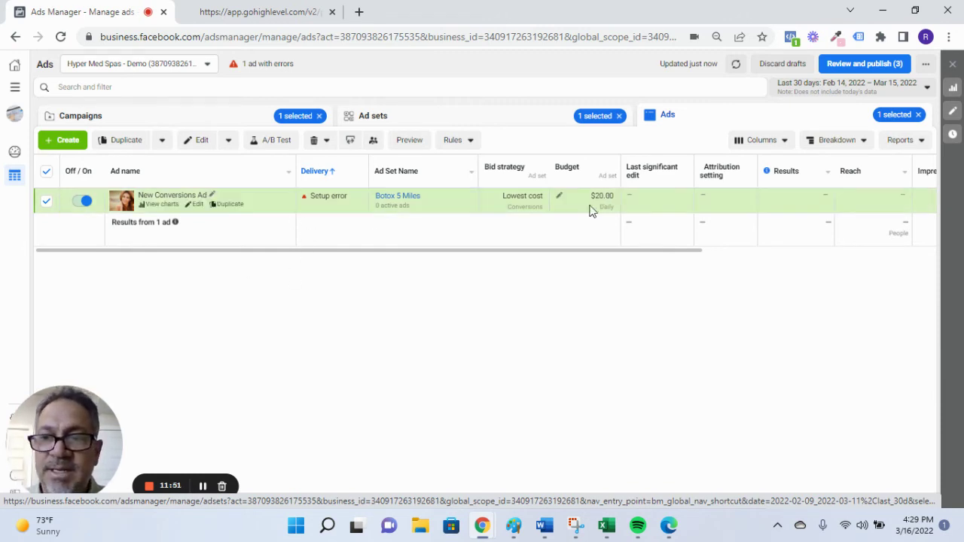
click(225, 204)
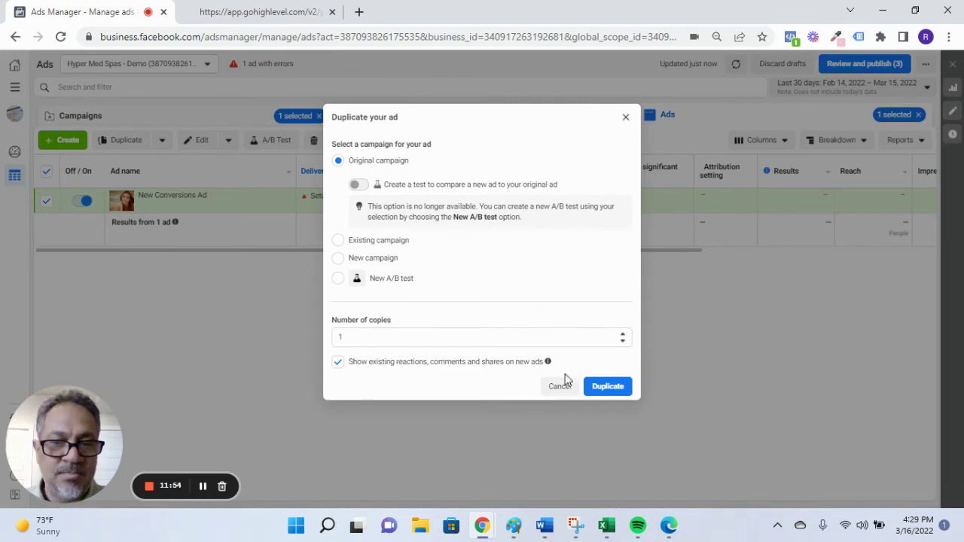
mouse_move(547, 362)
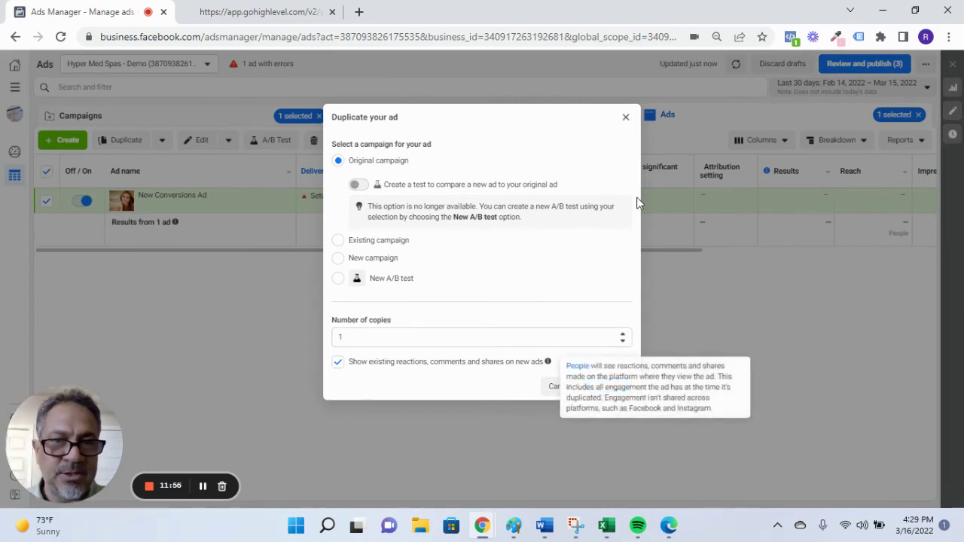
click(626, 118)
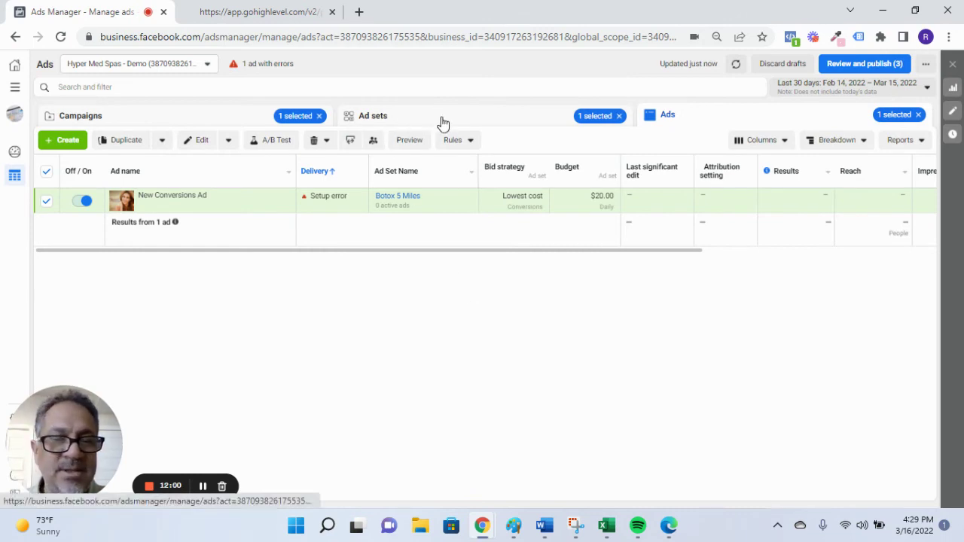
Duplicate the Botox 5 Miles ad set once within its original campaign
mouse_move(193, 210)
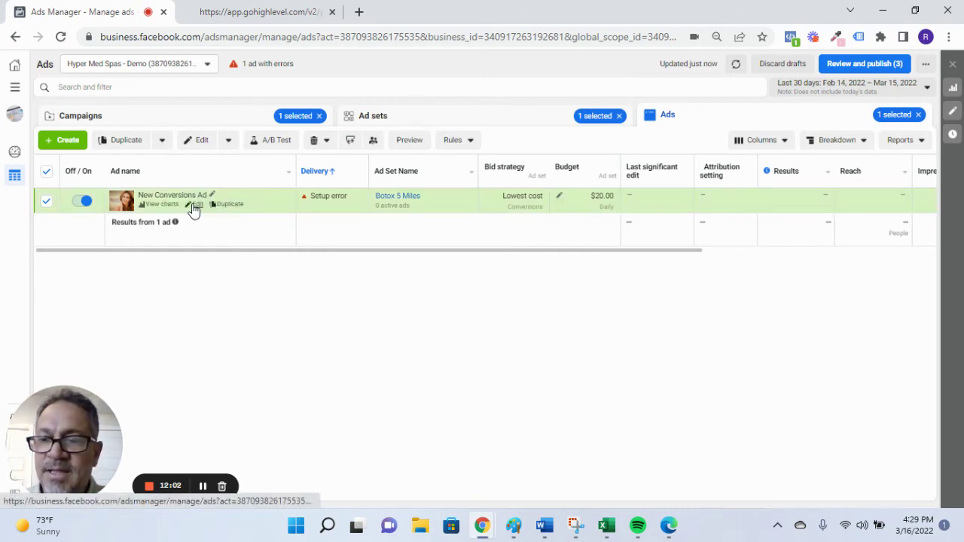
click(462, 115)
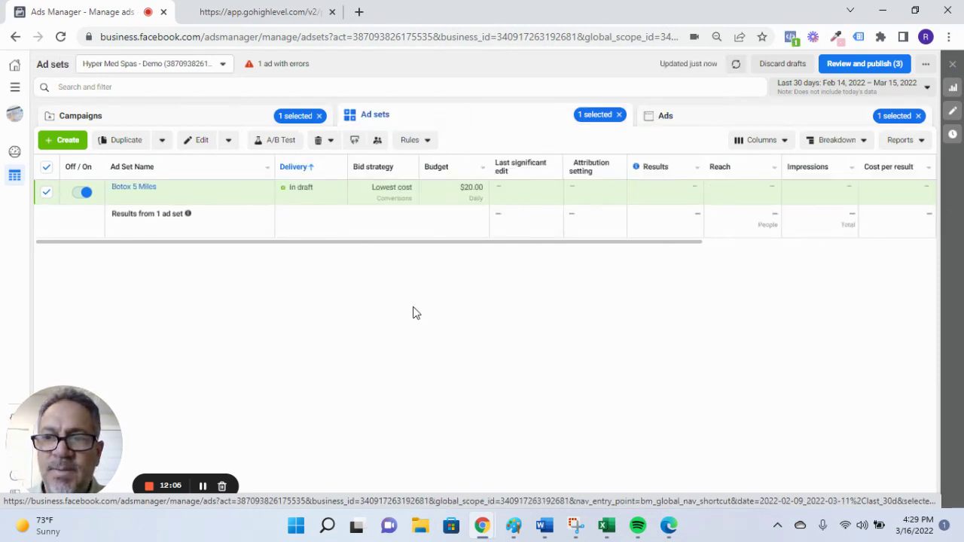
click(46, 194)
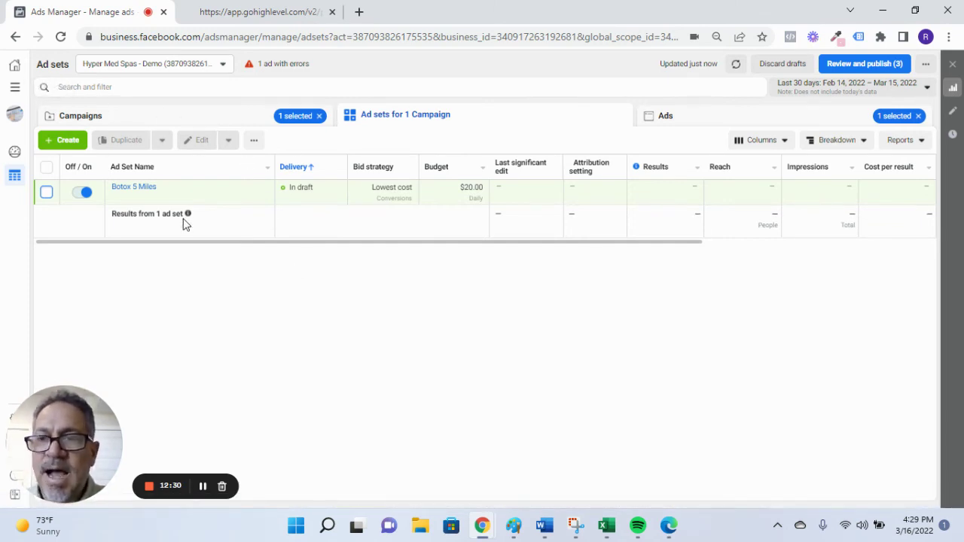
mouse_move(140, 196)
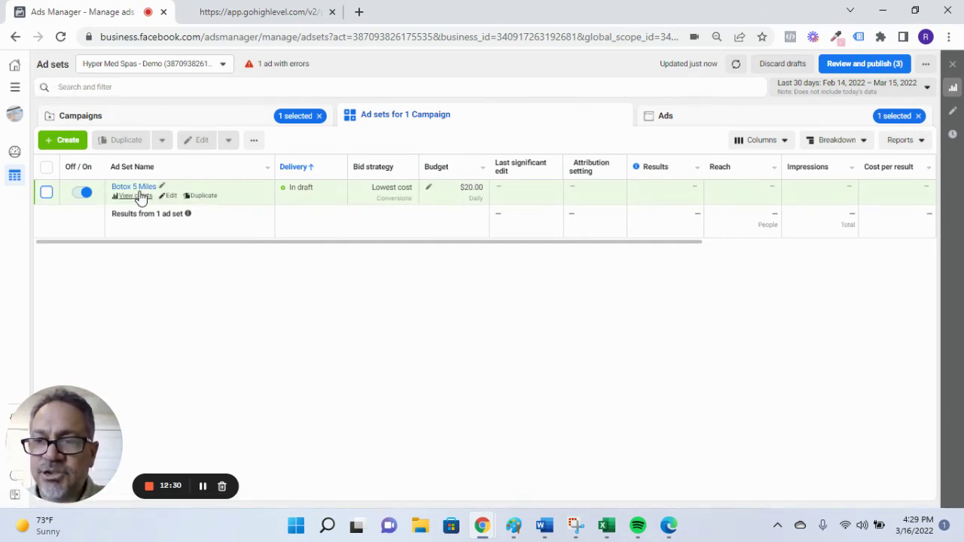
click(201, 199)
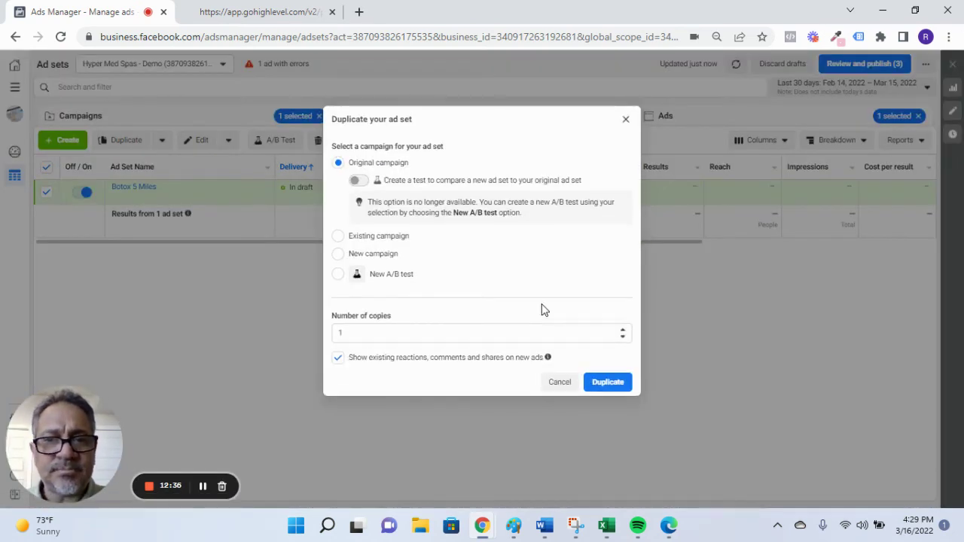
click(600, 384)
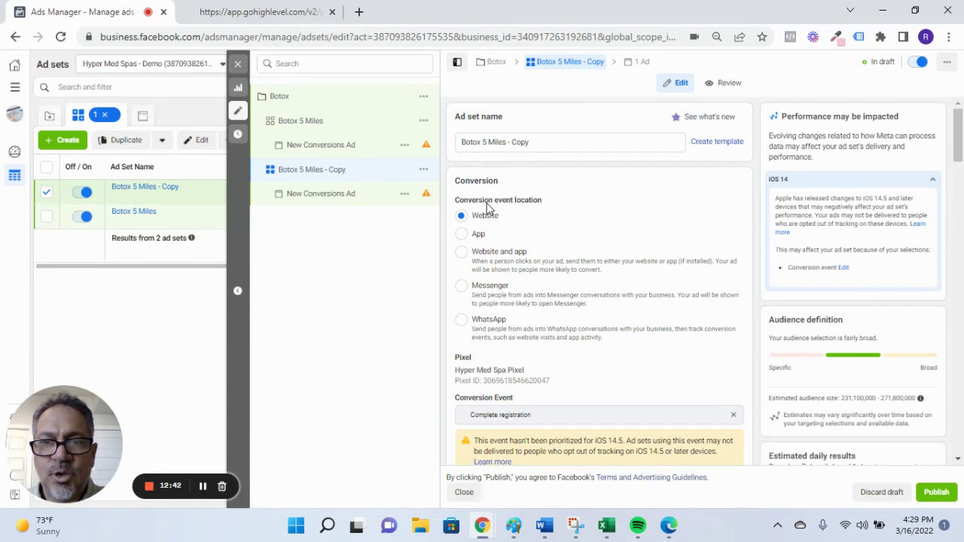
Rename the duplicated ad set as Web Vistors
click(541, 141)
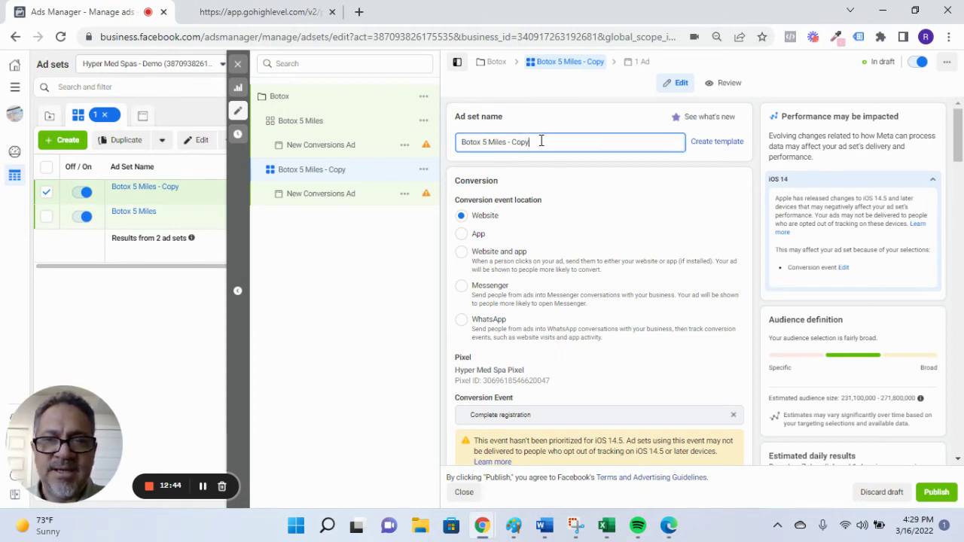
drag(541, 141, 456, 150)
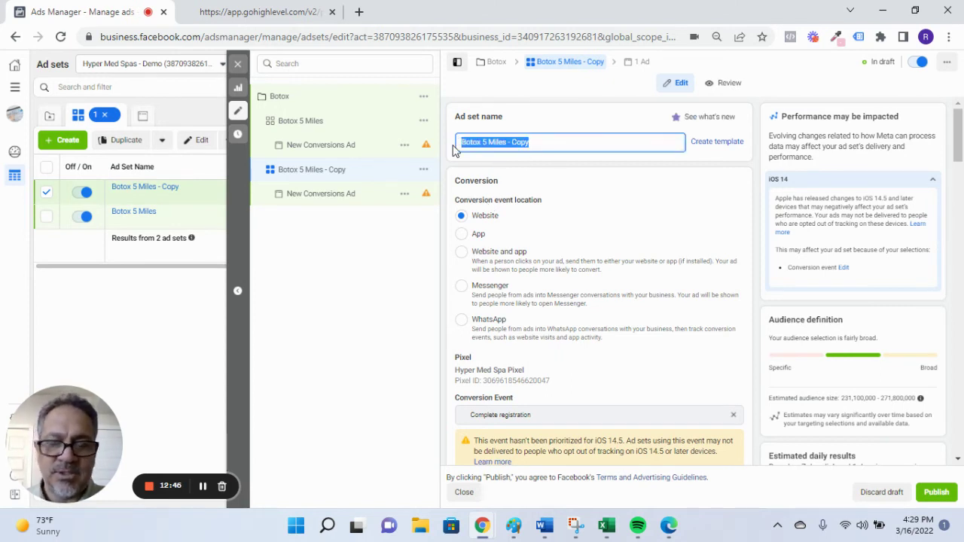
text(Web V)
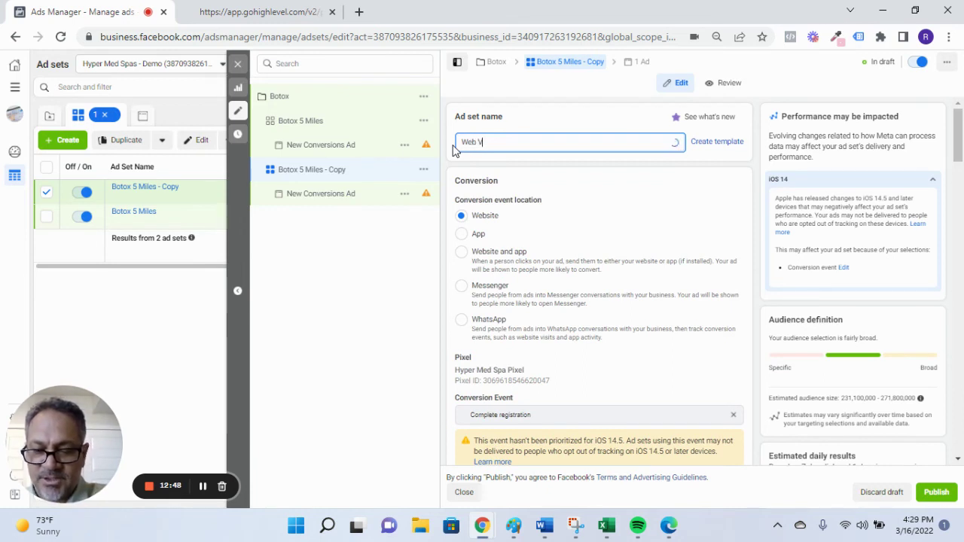
text(ist)
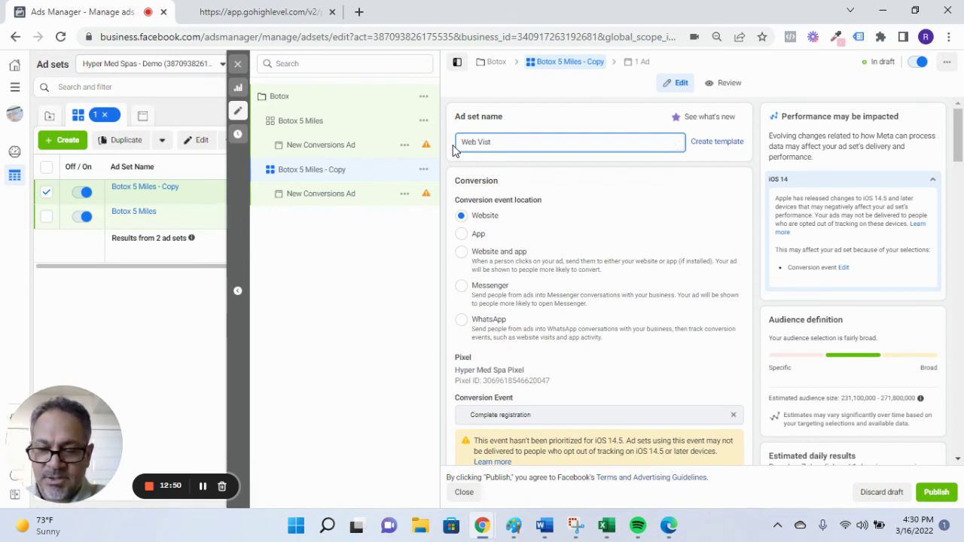
text(ors)
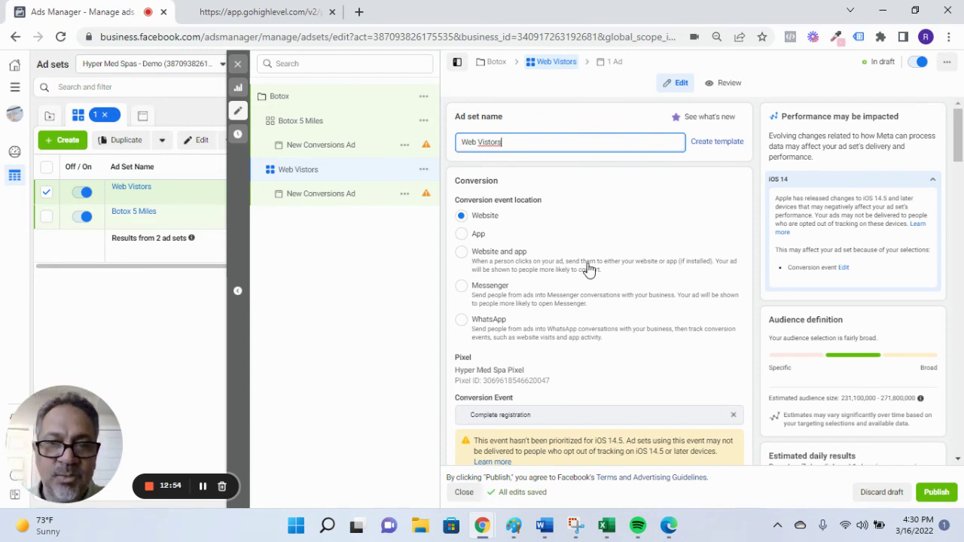
Set the daily budget of the Web Vistors ad set to $5.00
scroll(573, 248, down, 1)
scroll(534, 218, down, 2)
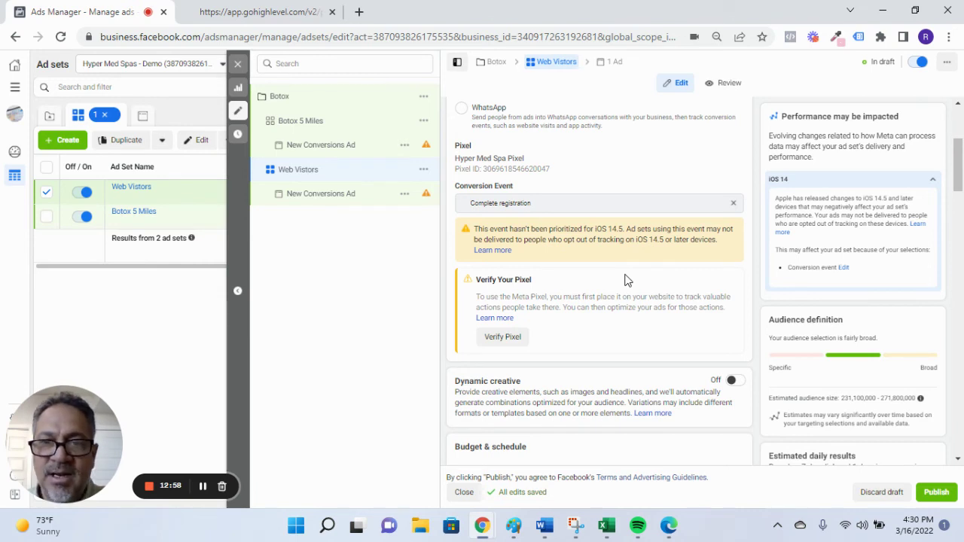
scroll(626, 274, down, 2)
scroll(625, 275, down, 2)
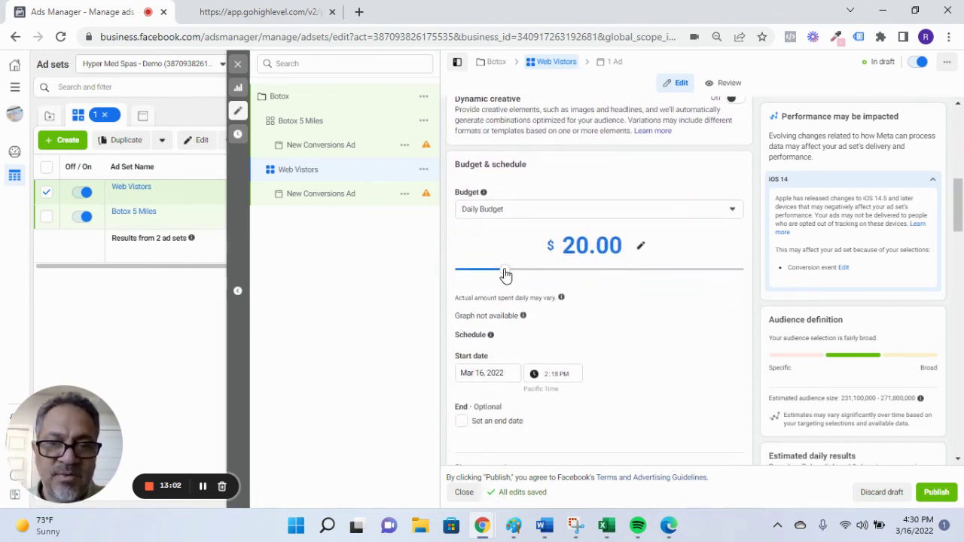
drag(505, 276, 470, 263)
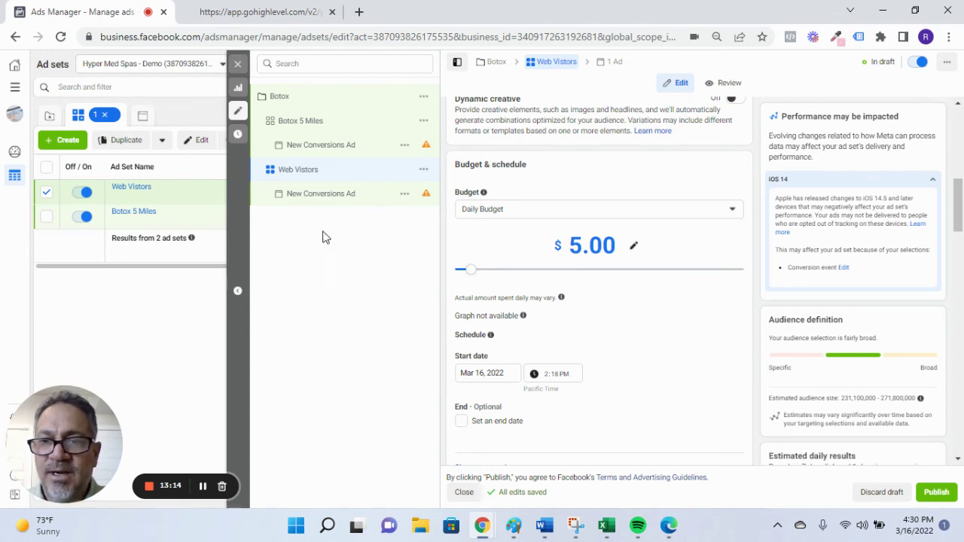
Search custom audiences for "Web" and add the Website Visitors audience to the ad set, dismissing the ad delivery notice
scroll(638, 320, down, 3)
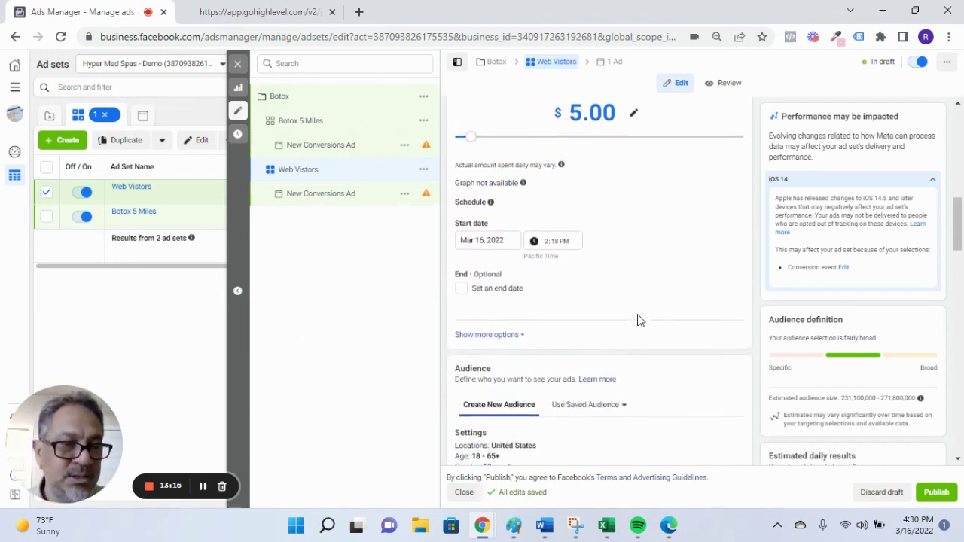
scroll(636, 292, down, 2)
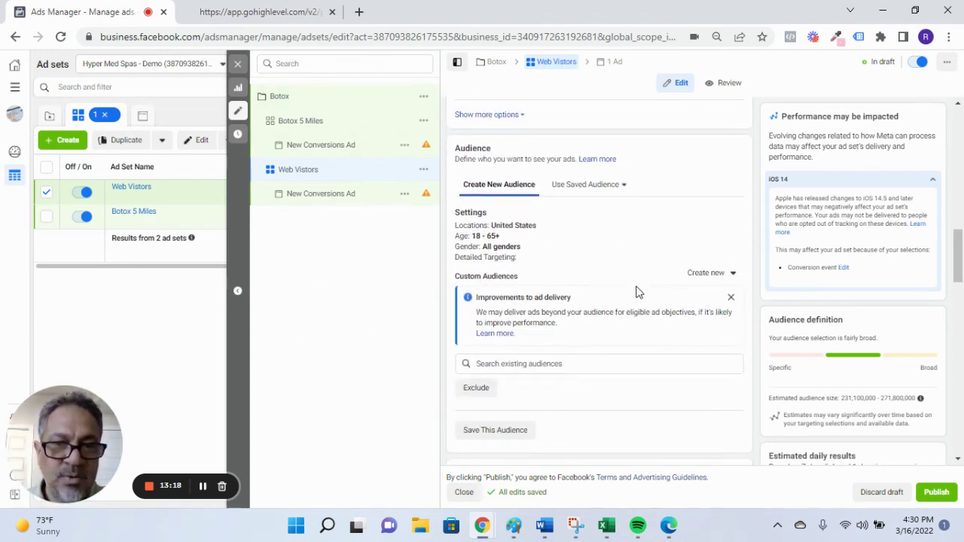
click(731, 298)
click(502, 295)
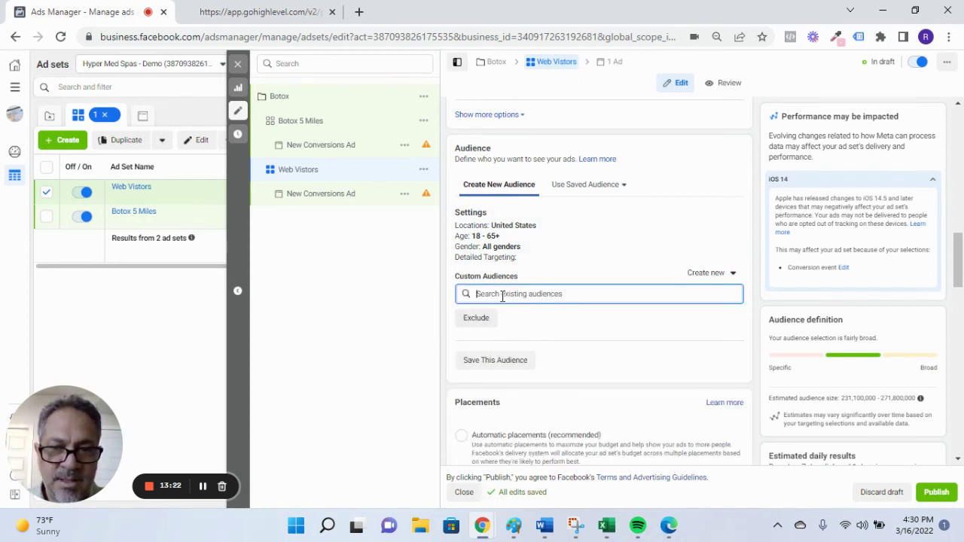
text(Web)
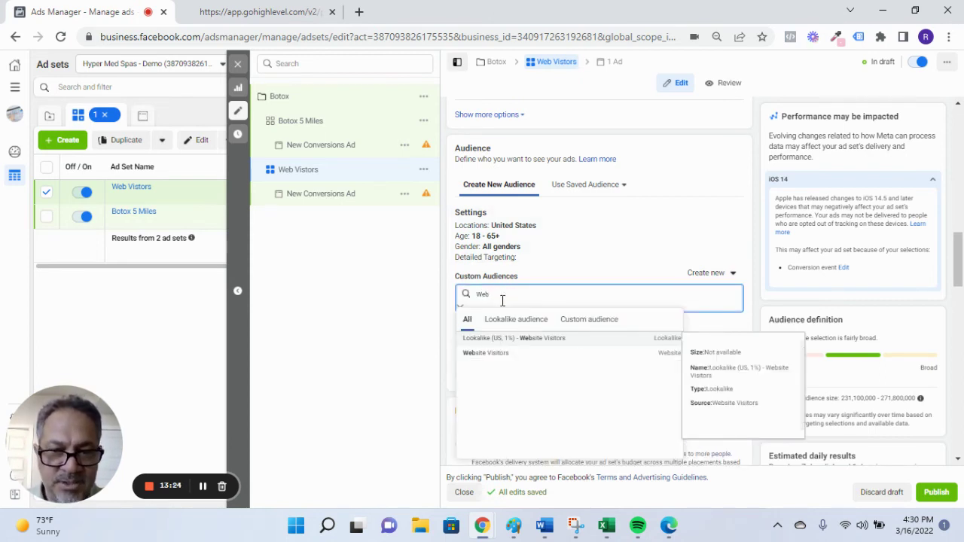
click(495, 359)
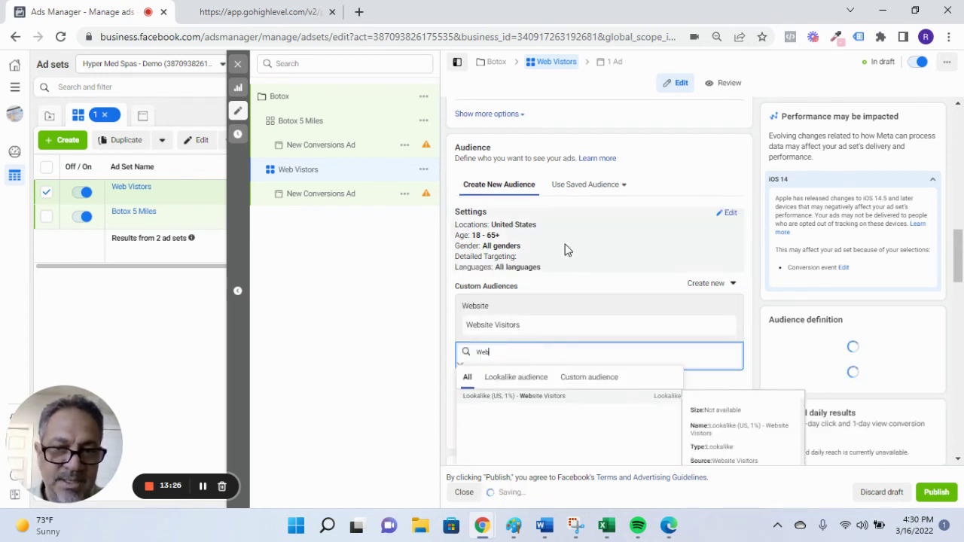
scroll(571, 239, down, 2)
click(615, 113)
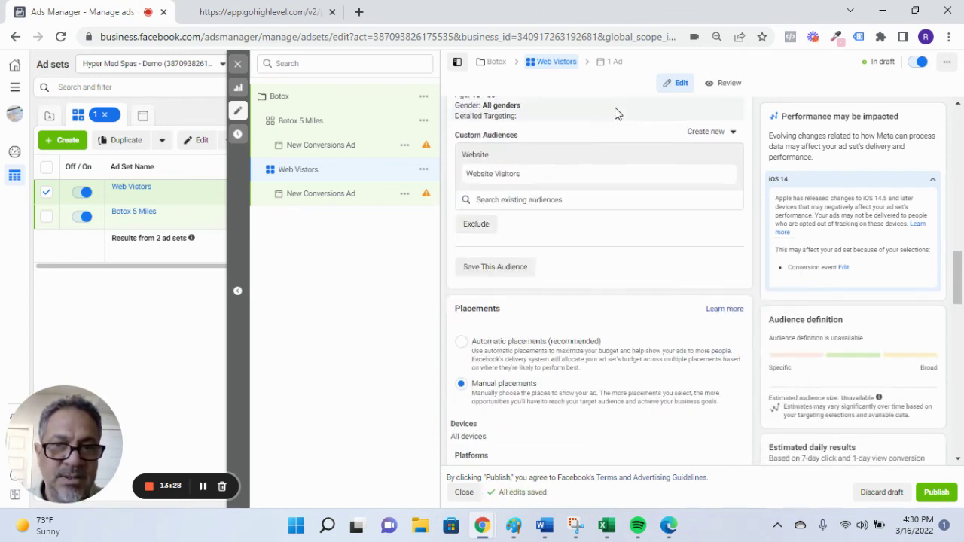
scroll(704, 430, down, 1)
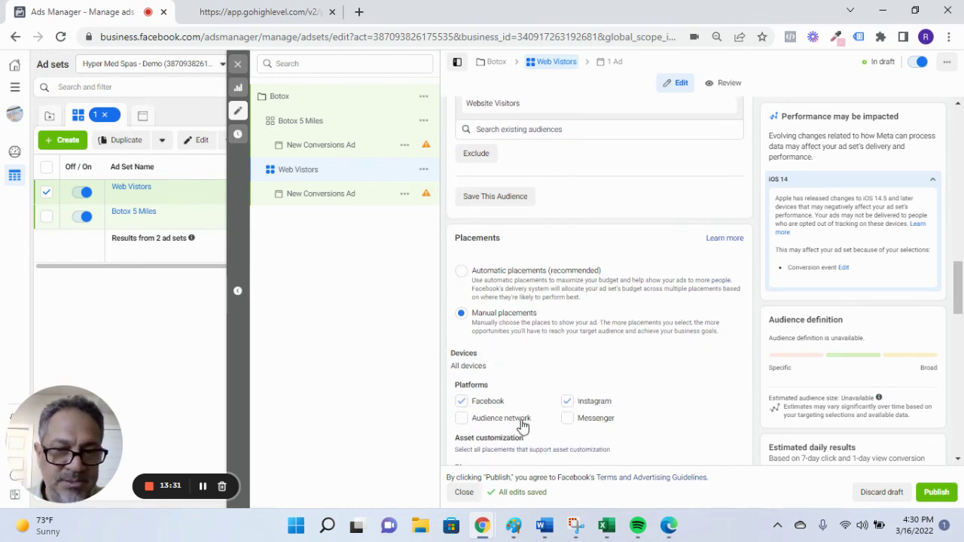
click(567, 402)
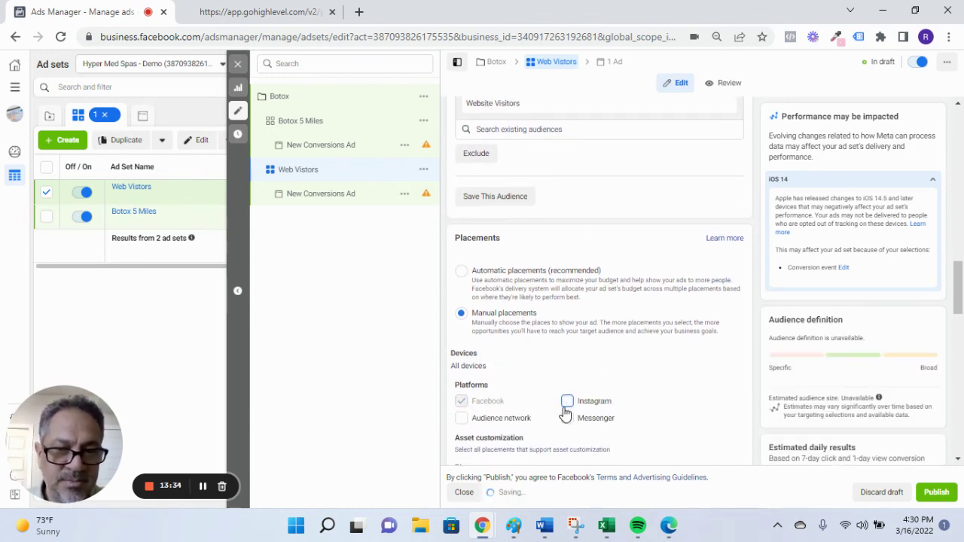
click(568, 403)
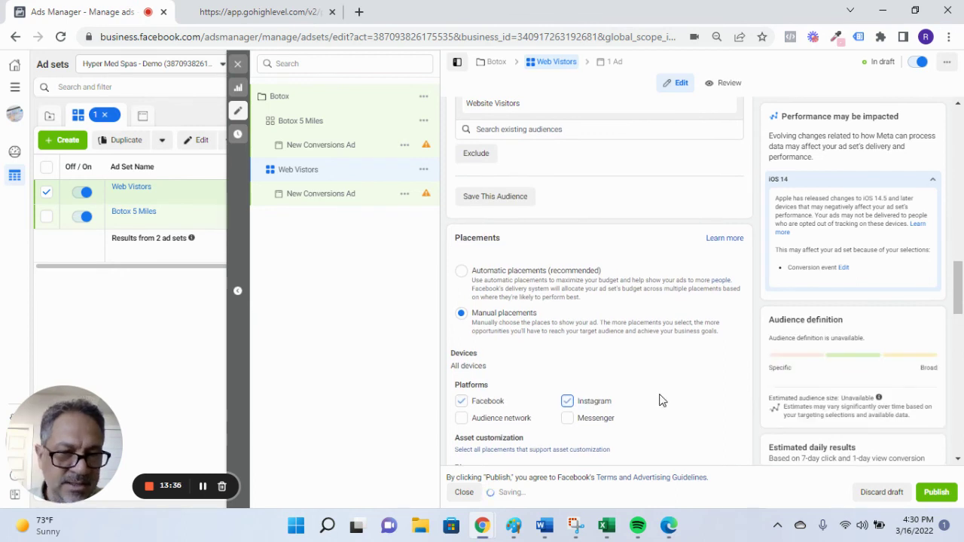
Try to publish the Web Vistors ad set, dismiss the payment information request, and close the editor with the items left as drafts
scroll(660, 397, down, 2)
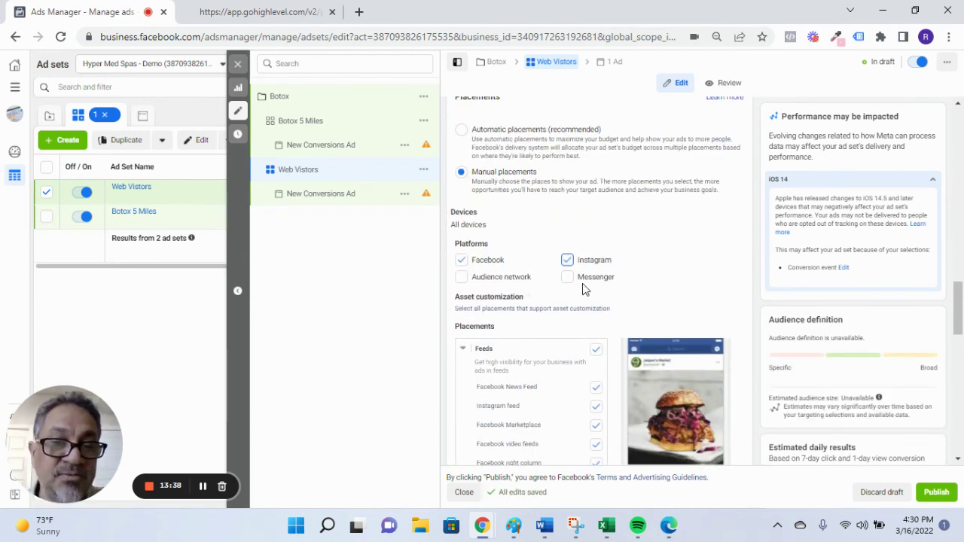
click(937, 493)
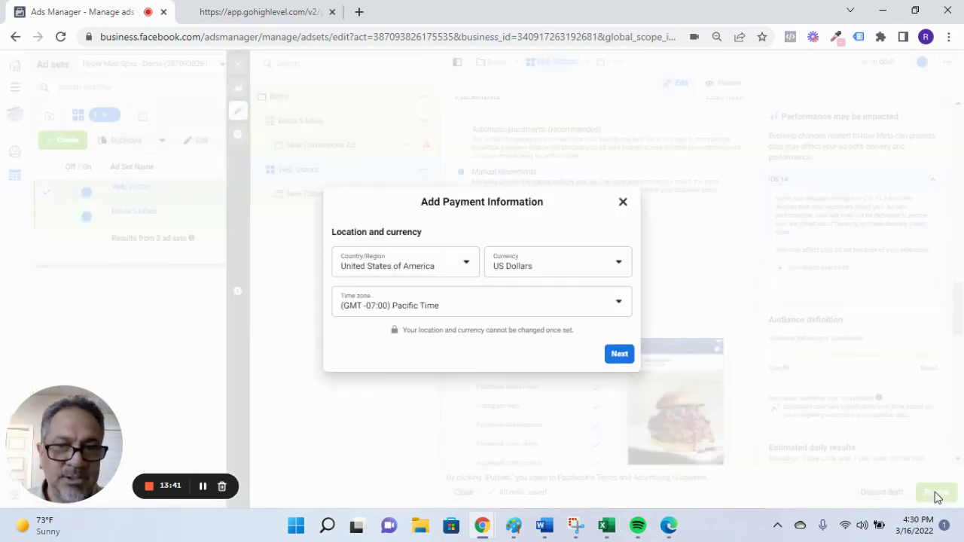
click(621, 205)
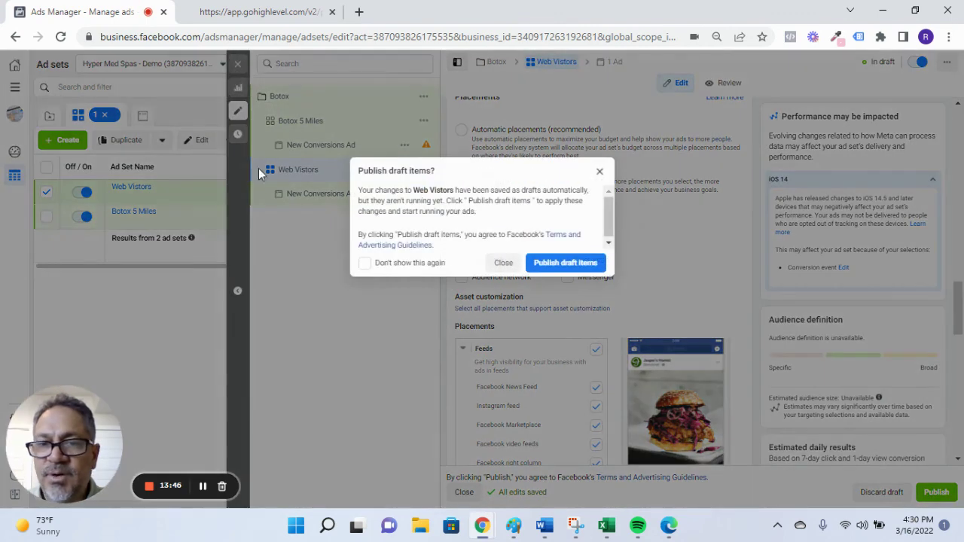
click(504, 263)
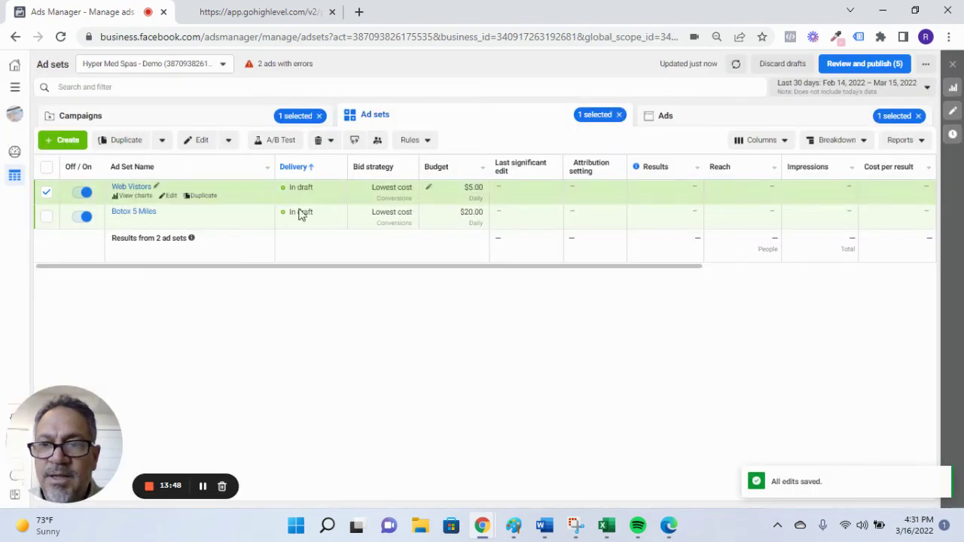
Review the Botox campaign, its ads and its ad sets, including the ad sets' cost per result, amount spent and schedule columns
click(231, 122)
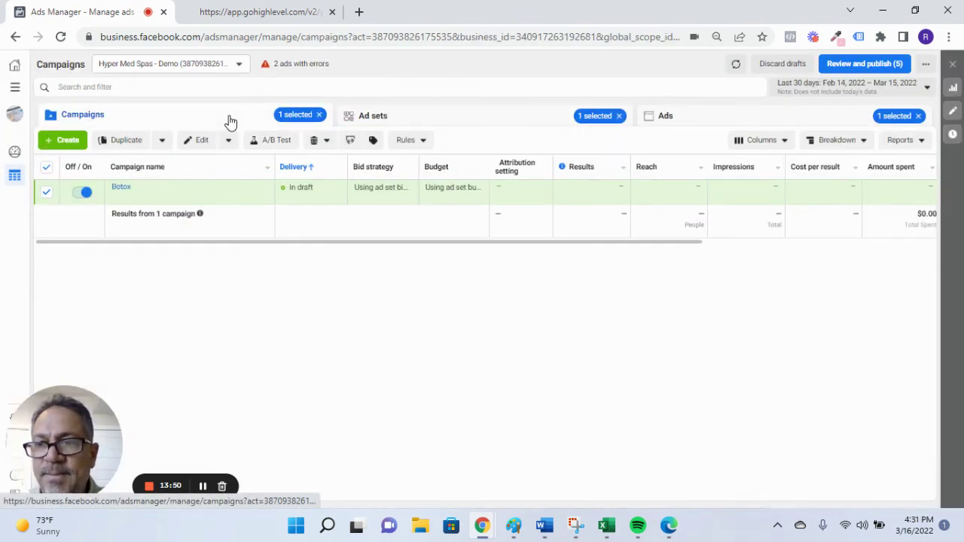
click(450, 115)
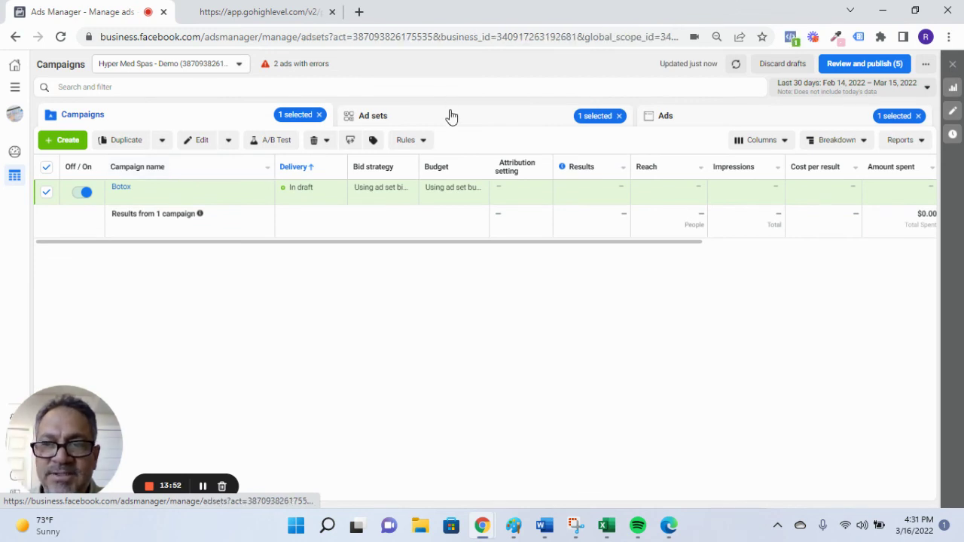
click(699, 122)
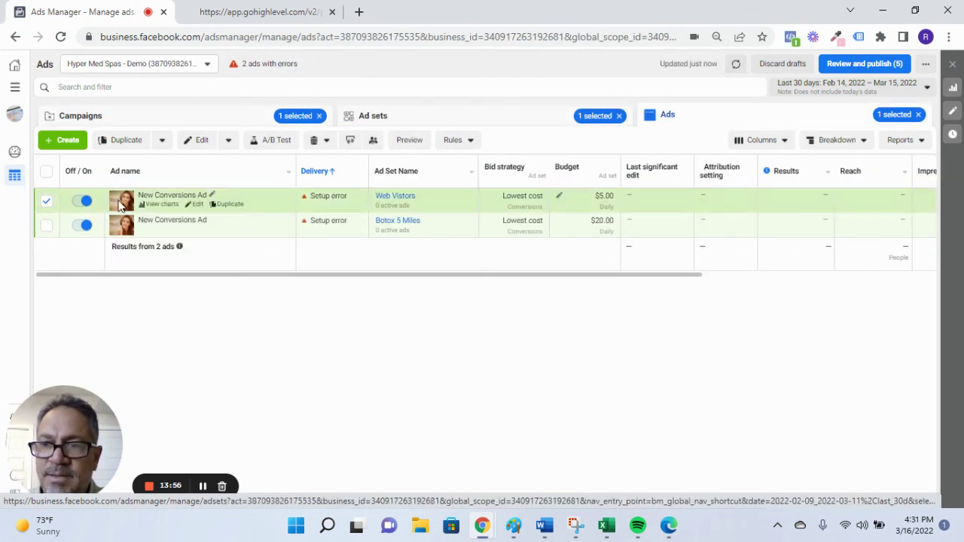
mouse_move(140, 234)
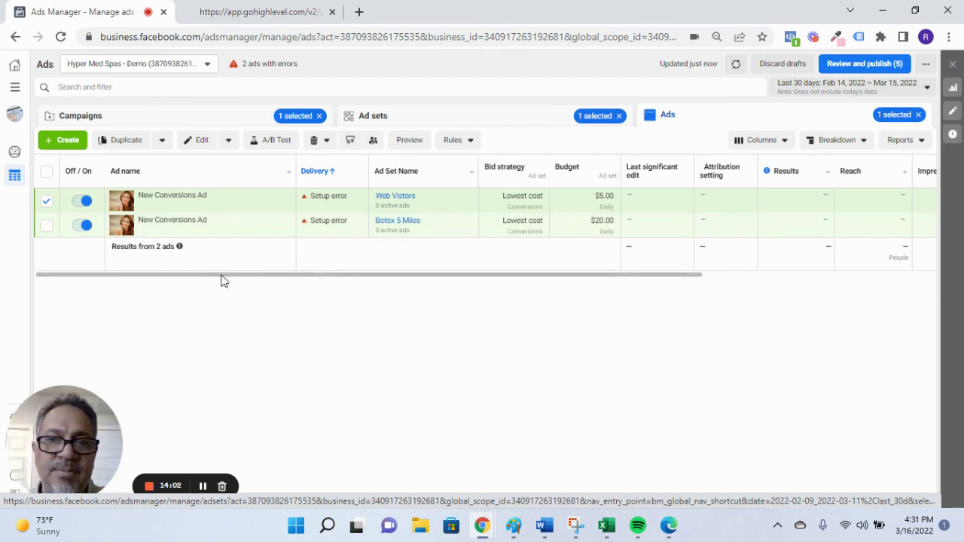
click(372, 121)
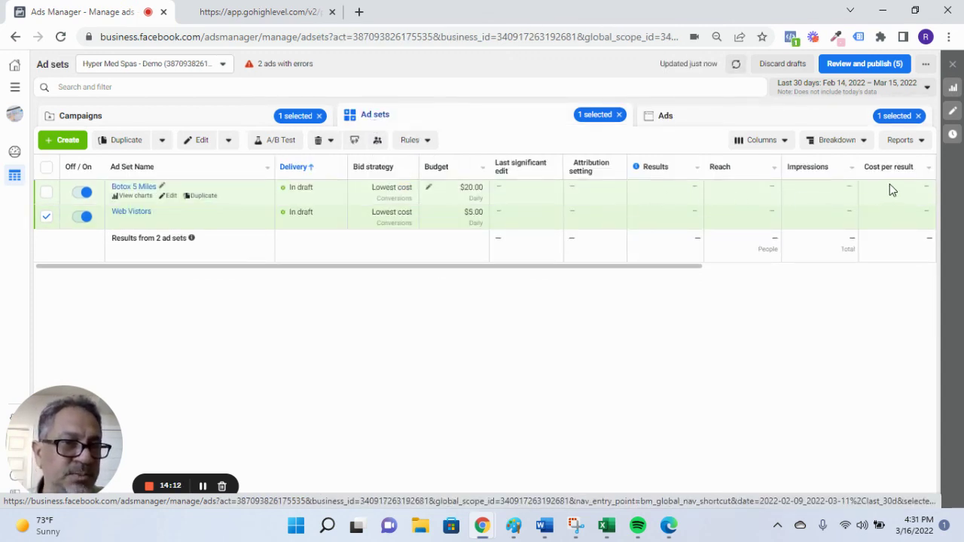
drag(695, 273, 841, 269)
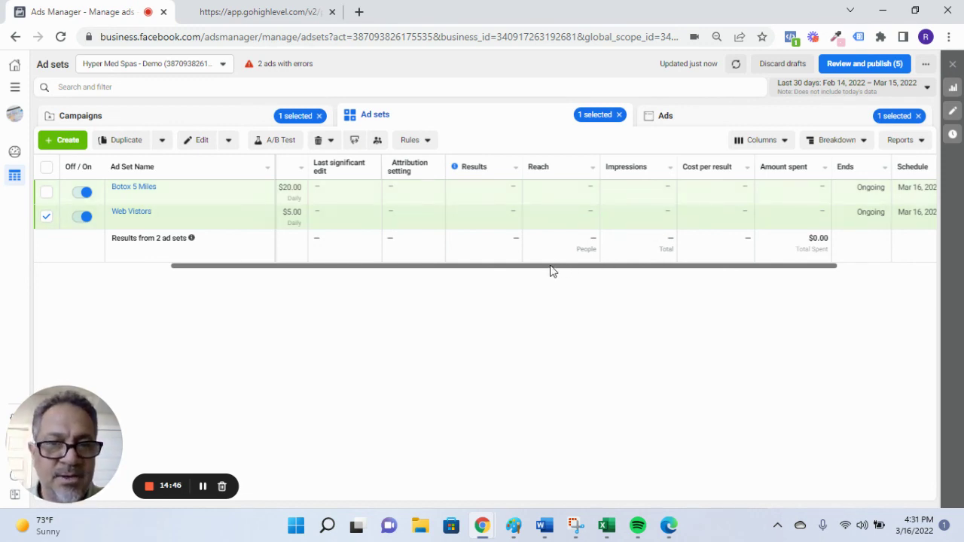
drag(551, 269, 422, 253)
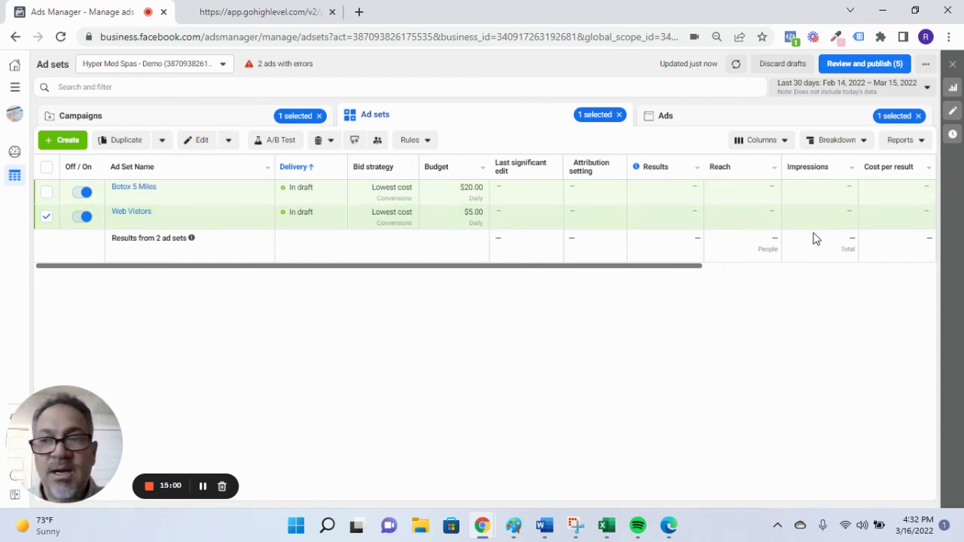
Turn off the Web Vistors ad set and return to the campaign list
click(85, 216)
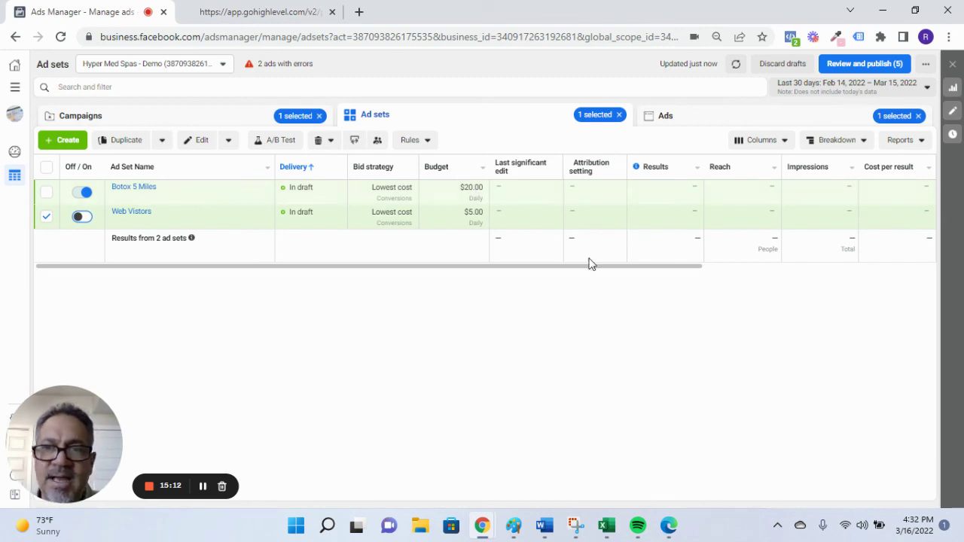
click(181, 121)
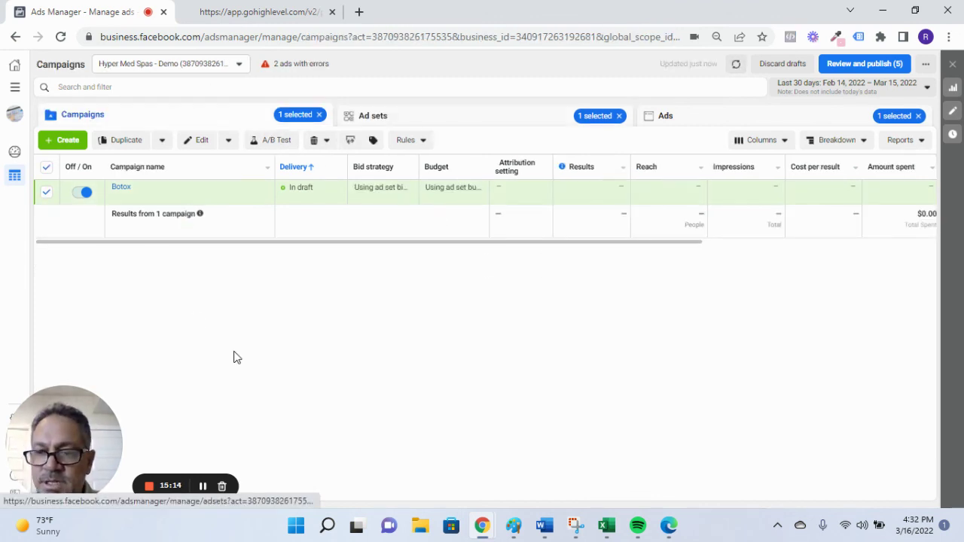